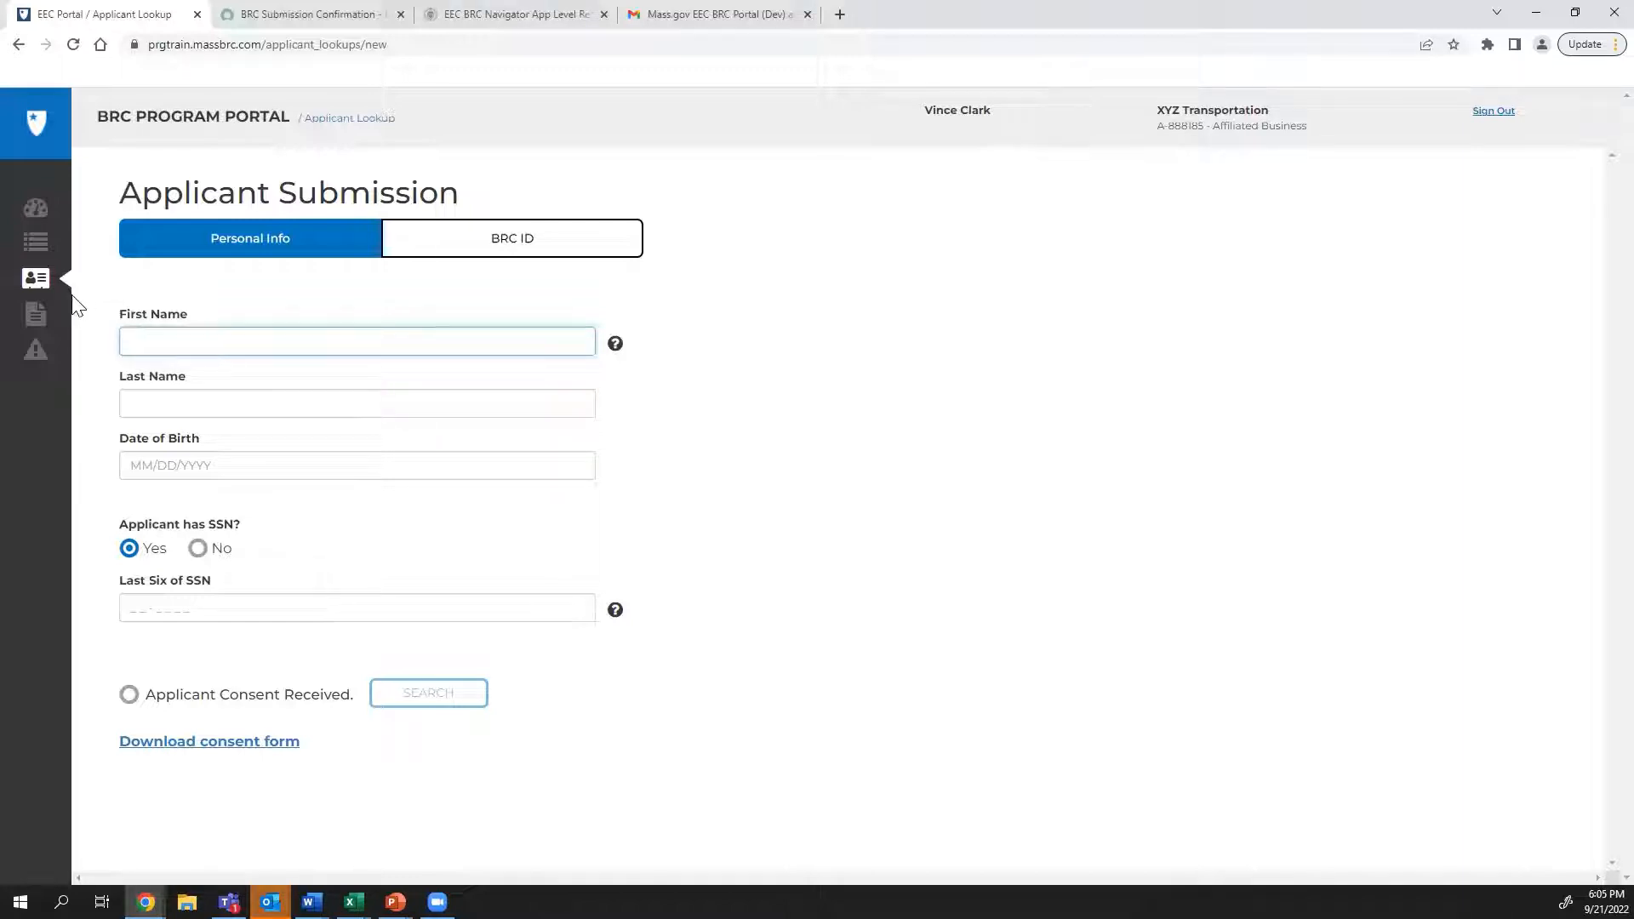
# Enter the applicant's first and last name, birth date 1/1/1980, and set Applicant has SSN to No
pyautogui.click(2, 422)
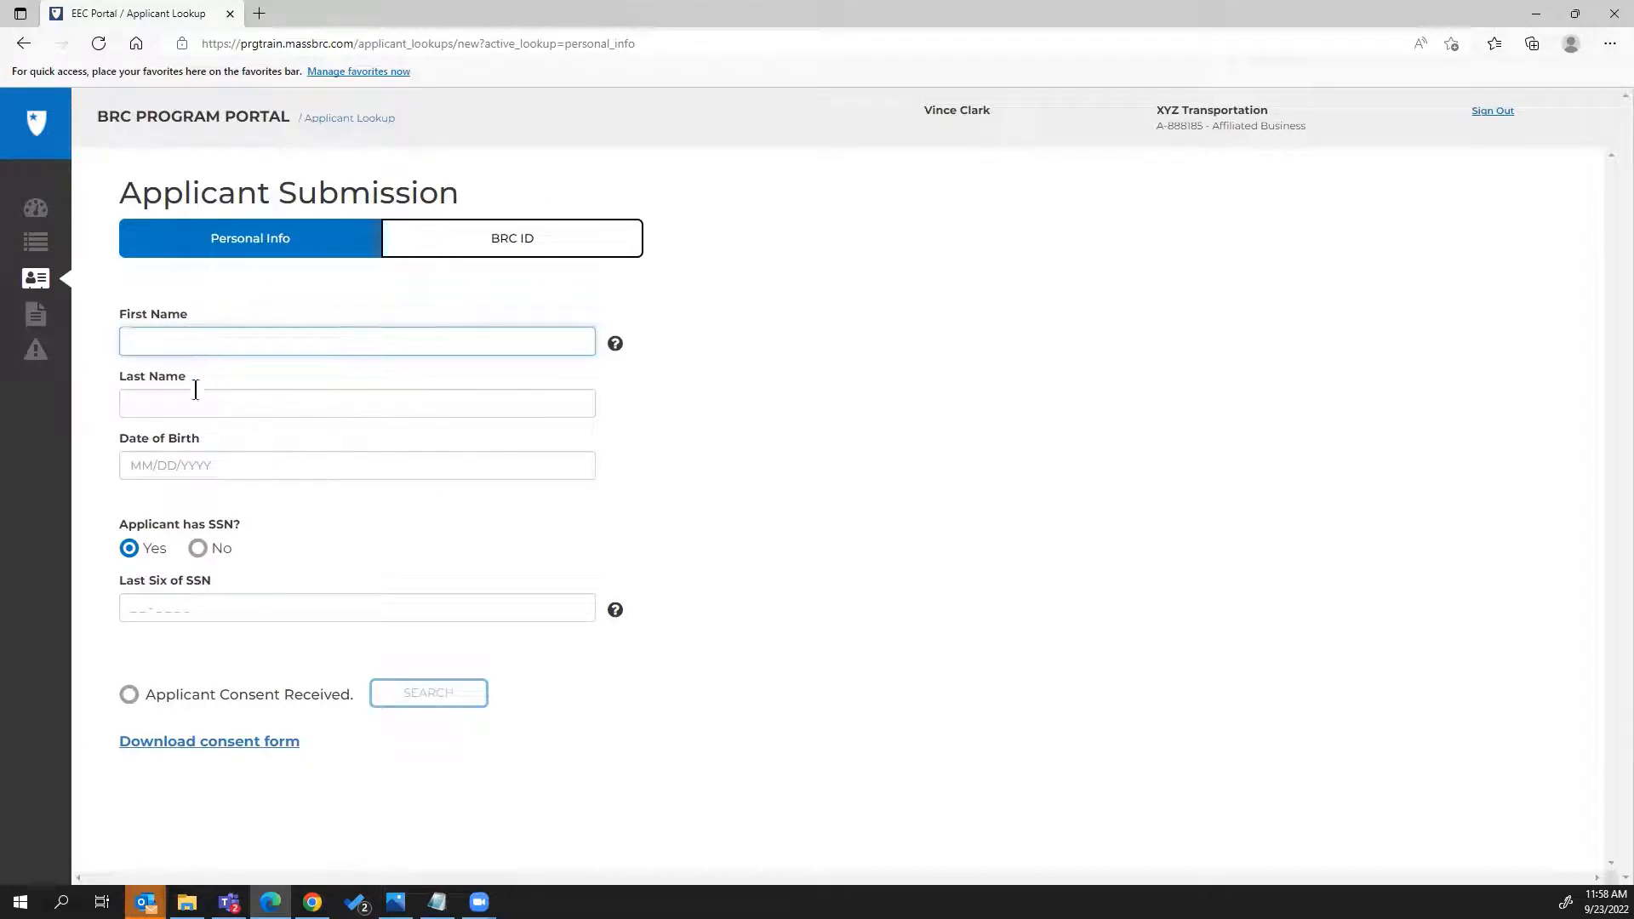
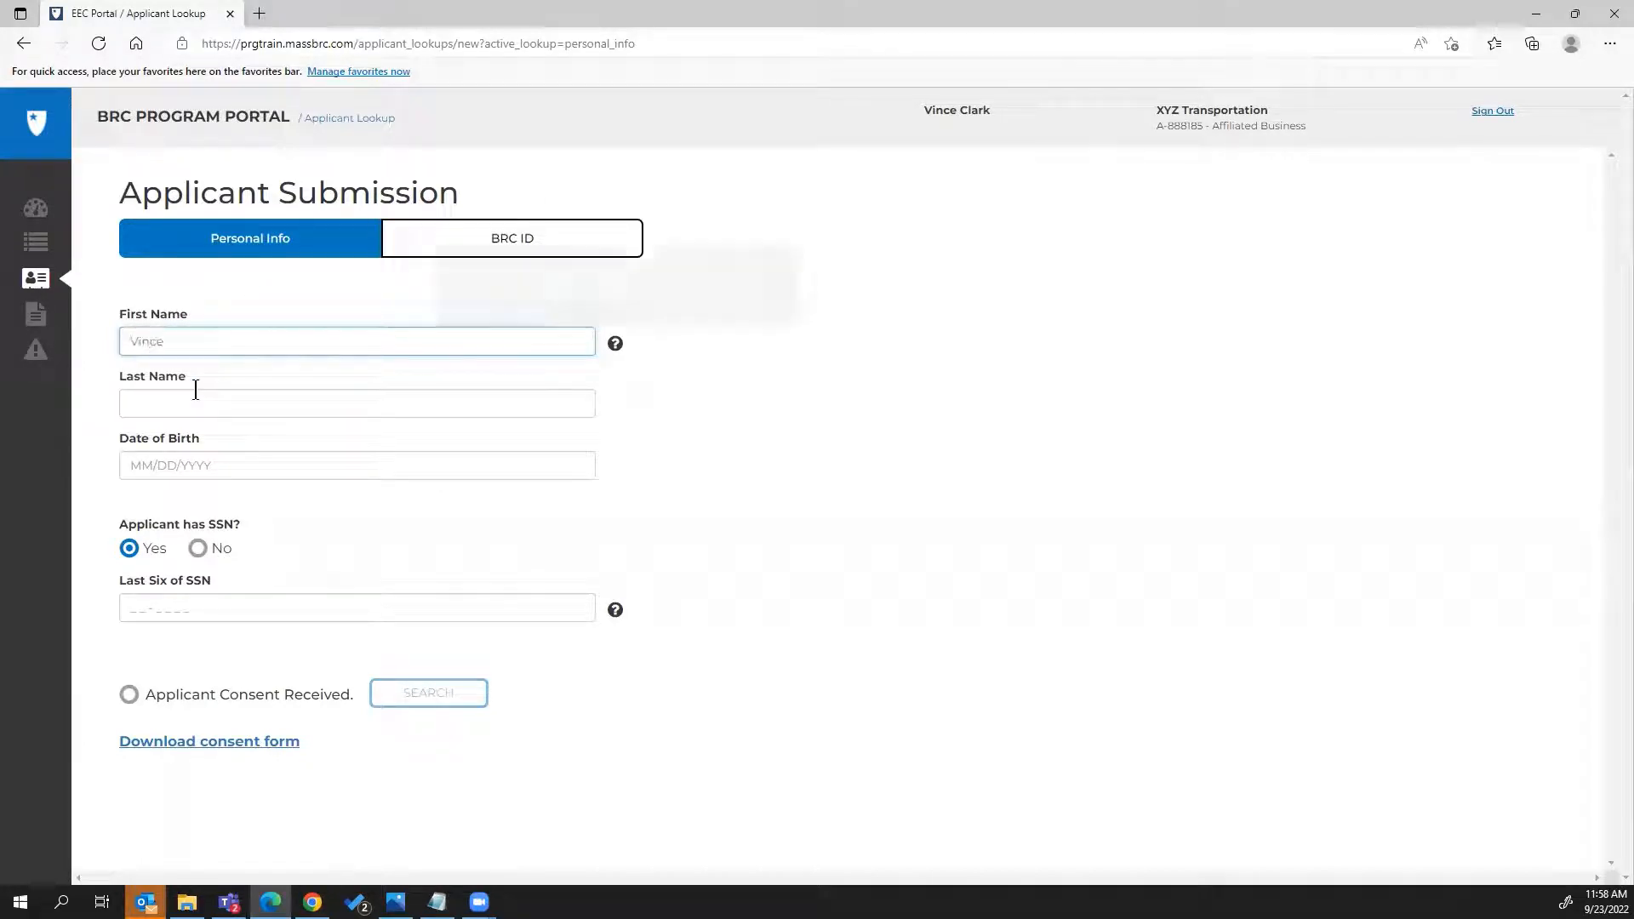
pyautogui.click(194, 391)
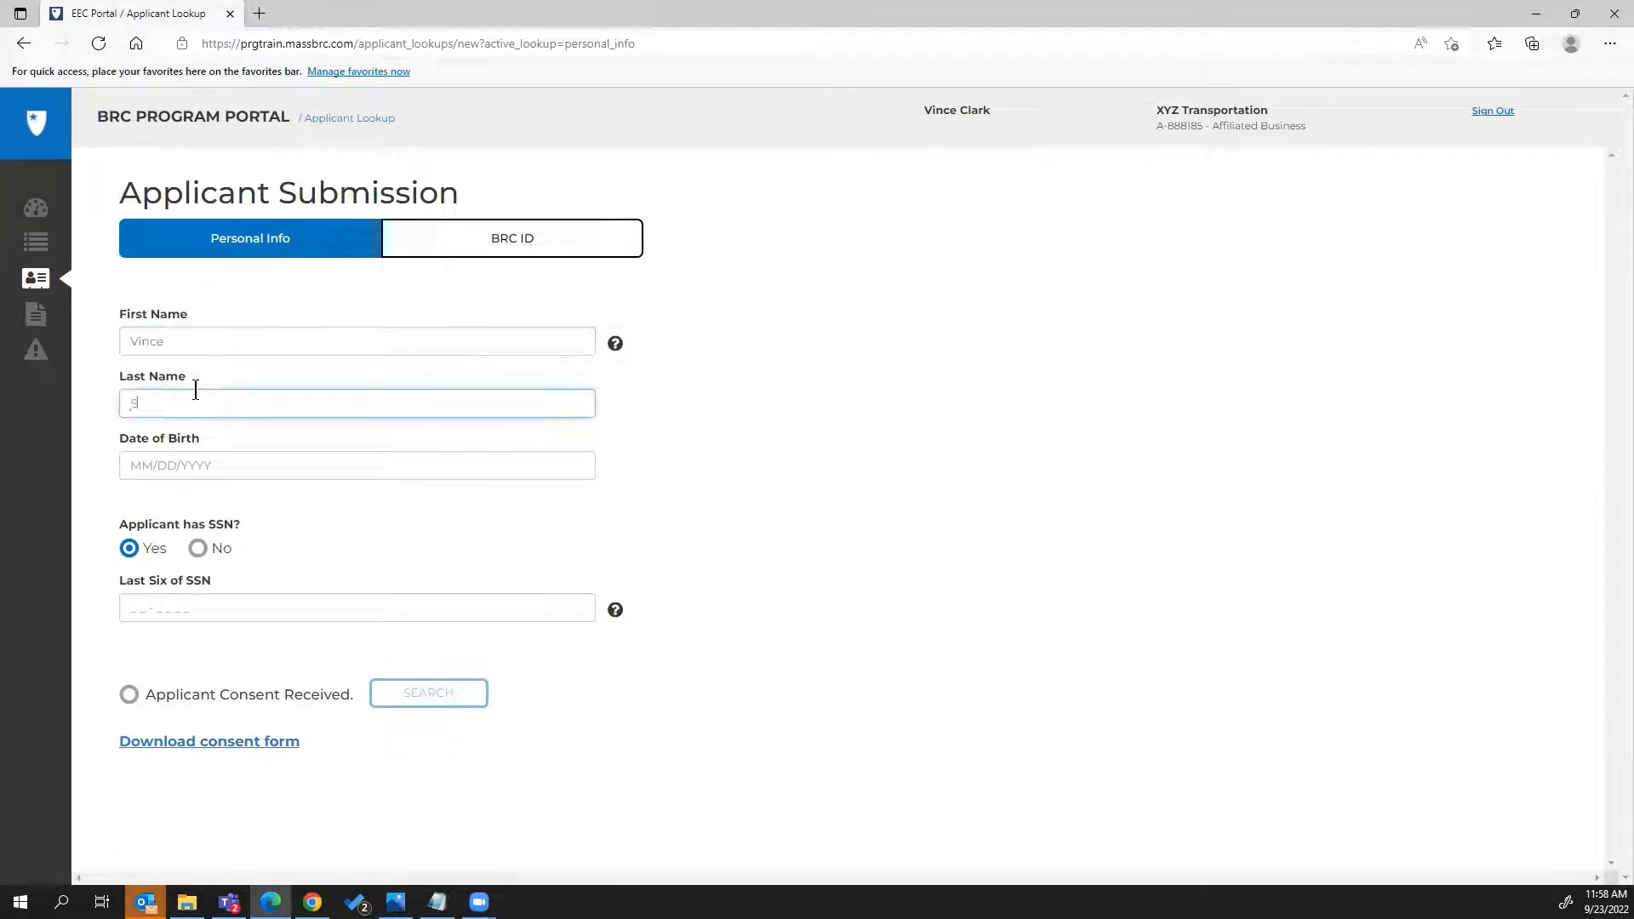
pyautogui.click(209, 480)
pyautogui.write('1/1')
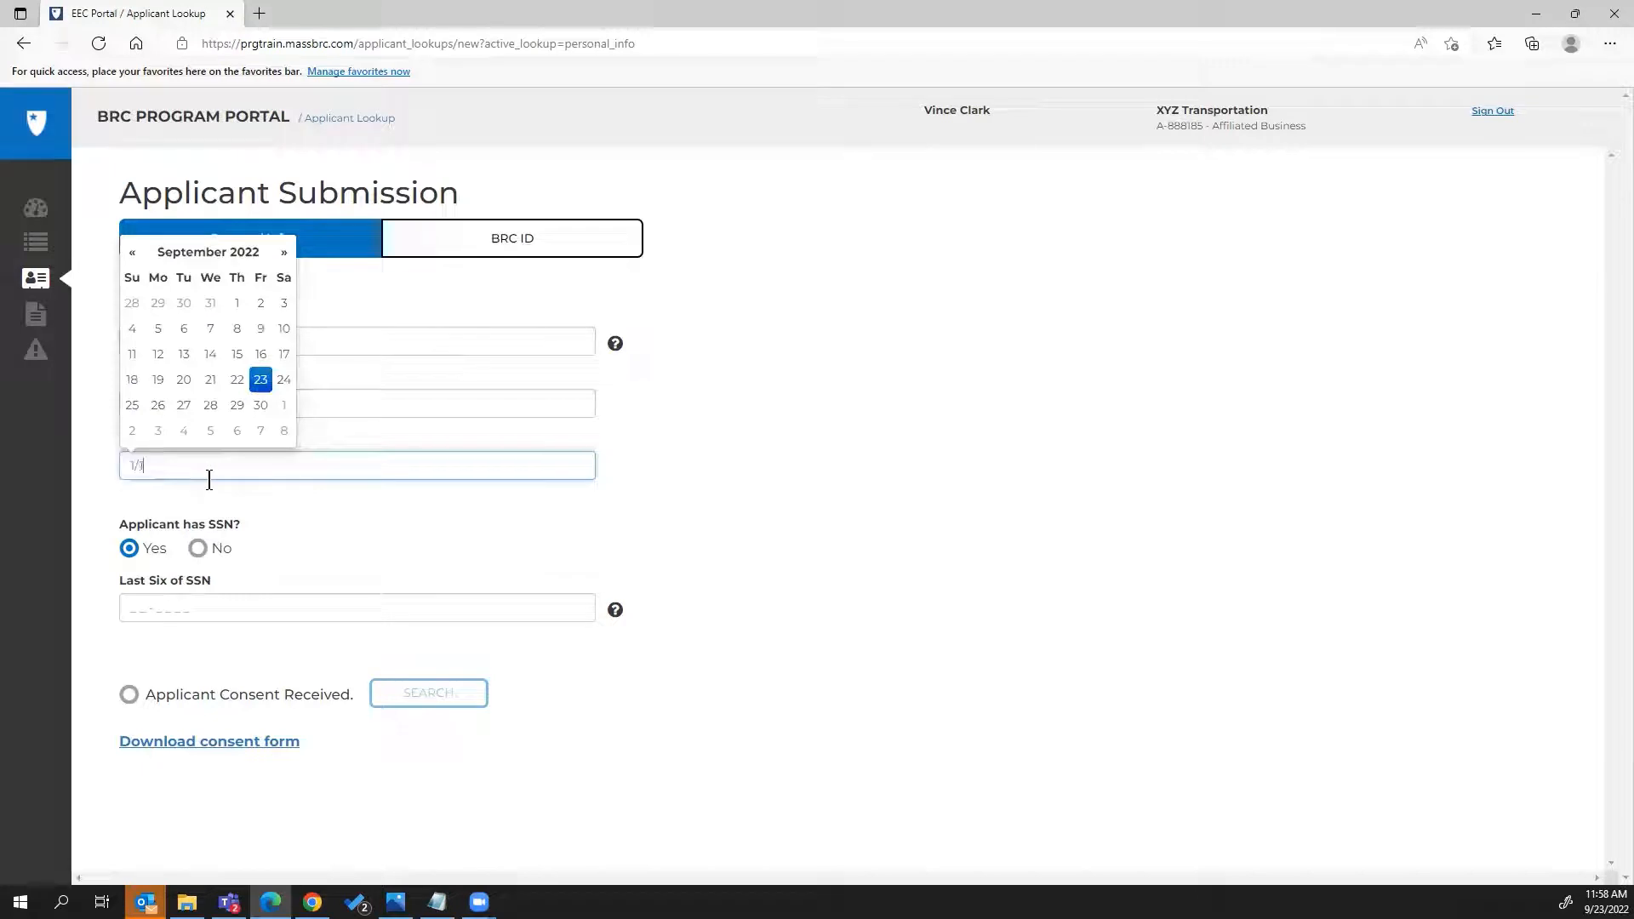
pyautogui.write('/1980')
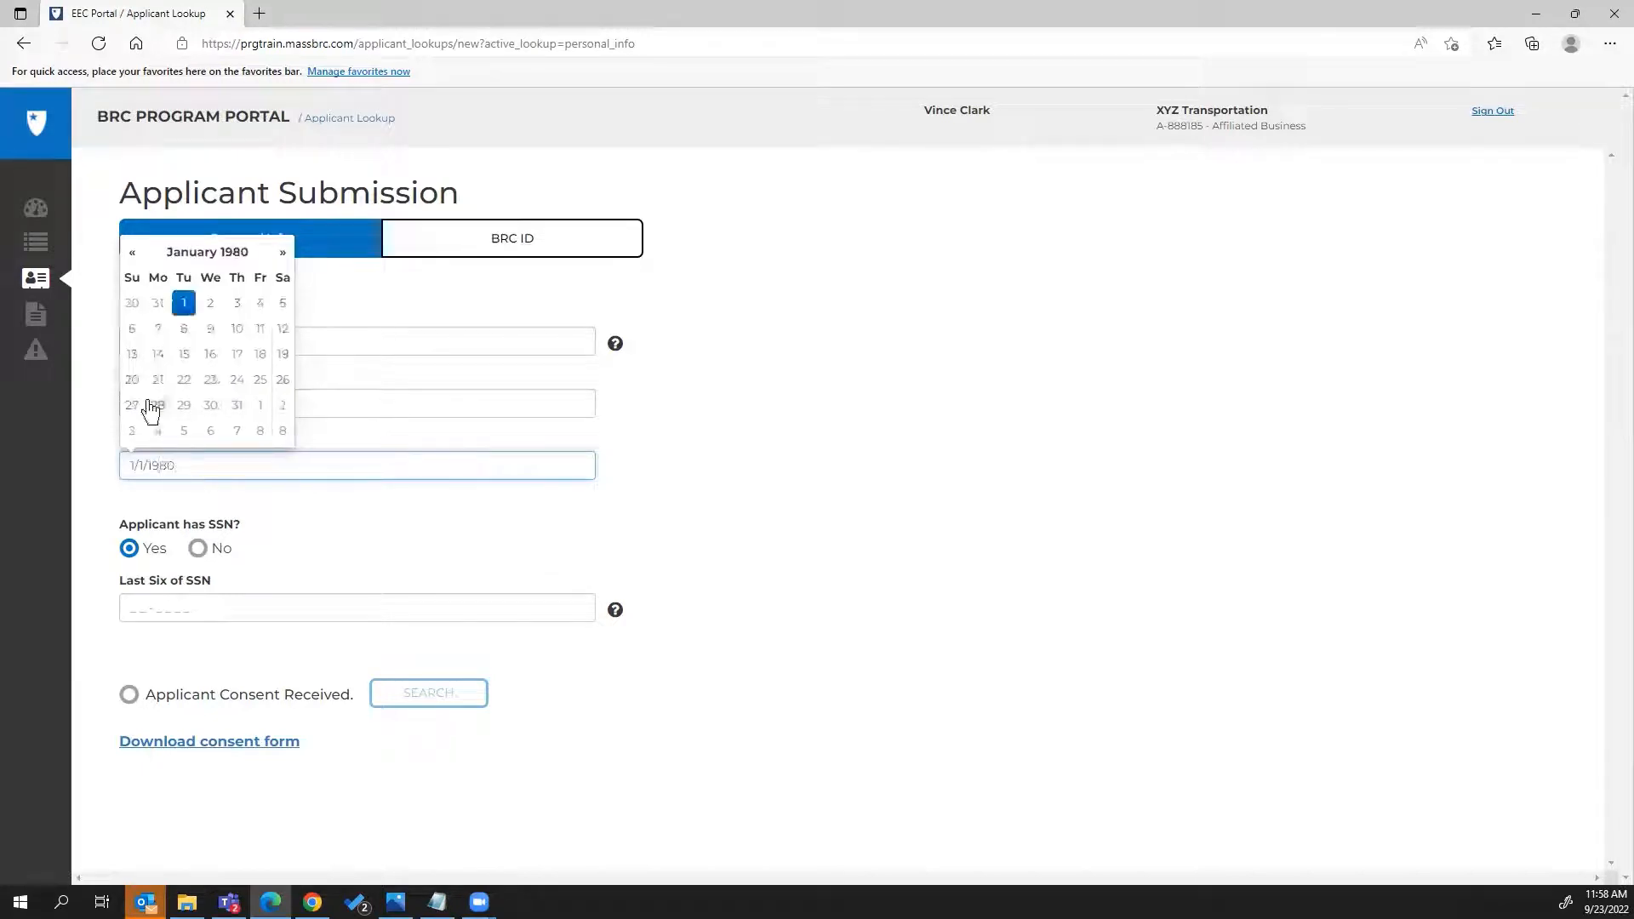
pyautogui.click(197, 552)
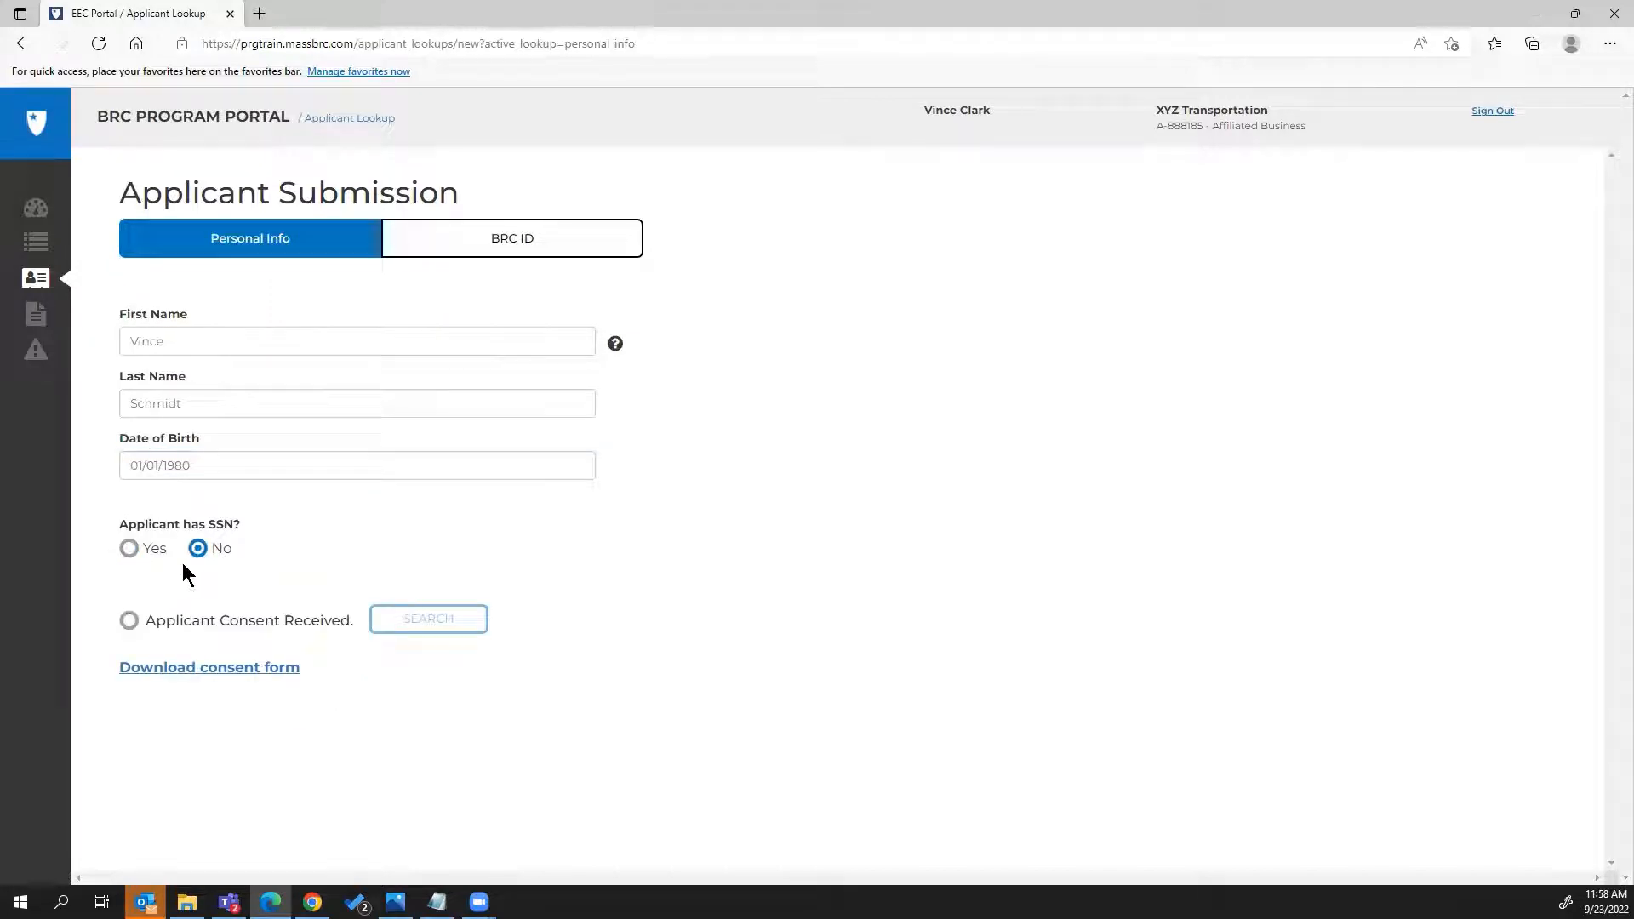
pyautogui.click(128, 549)
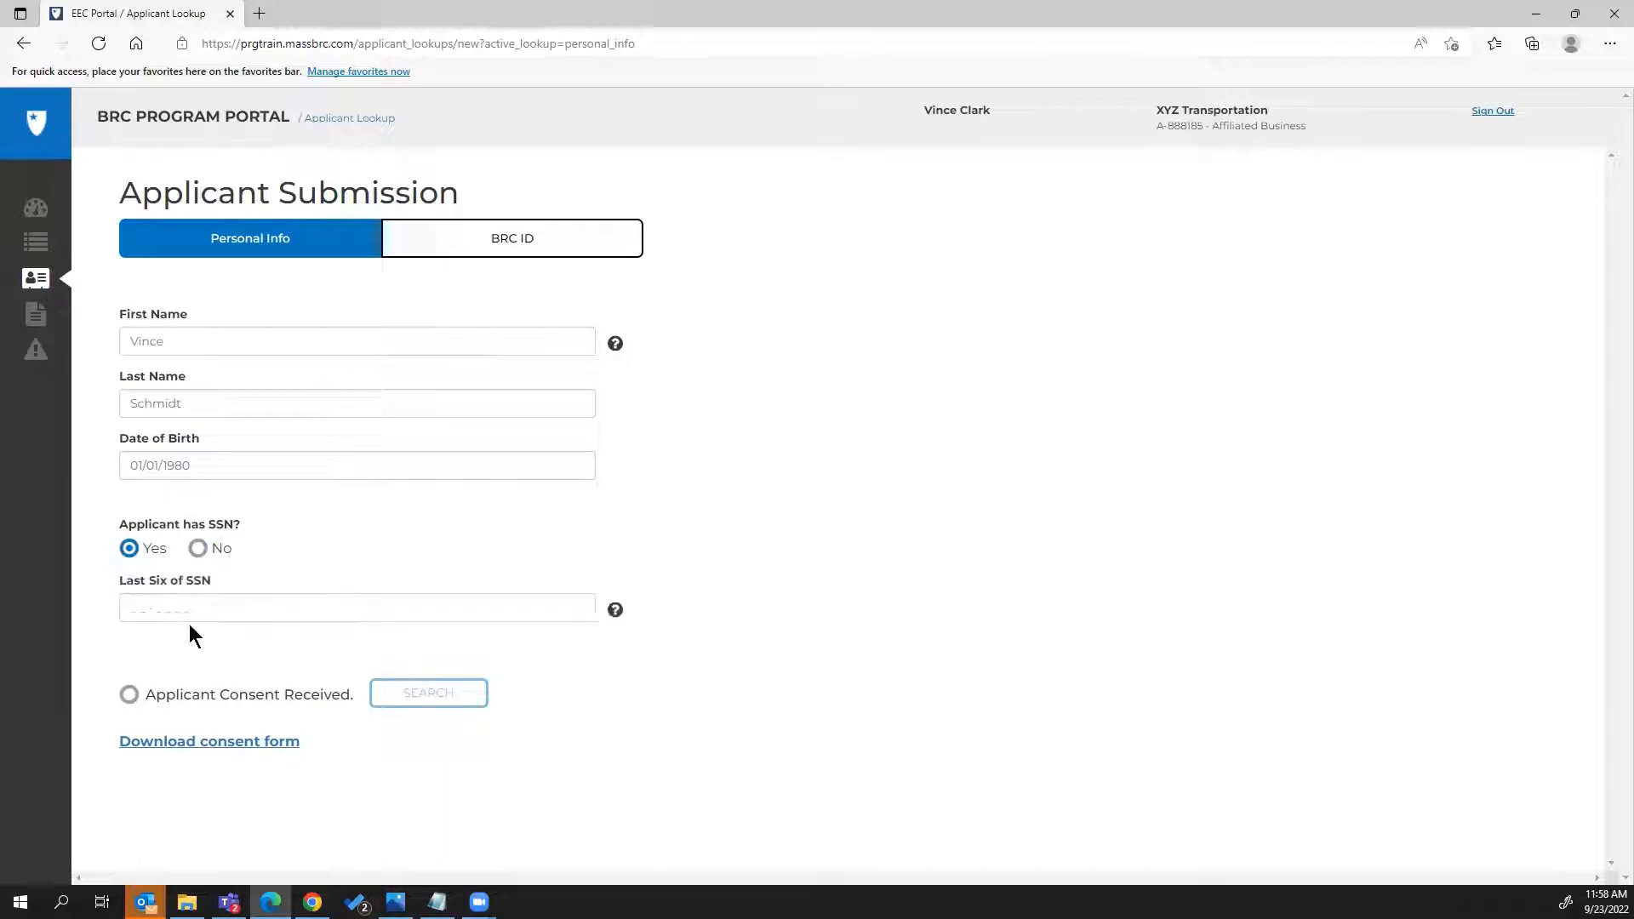
pyautogui.click(197, 550)
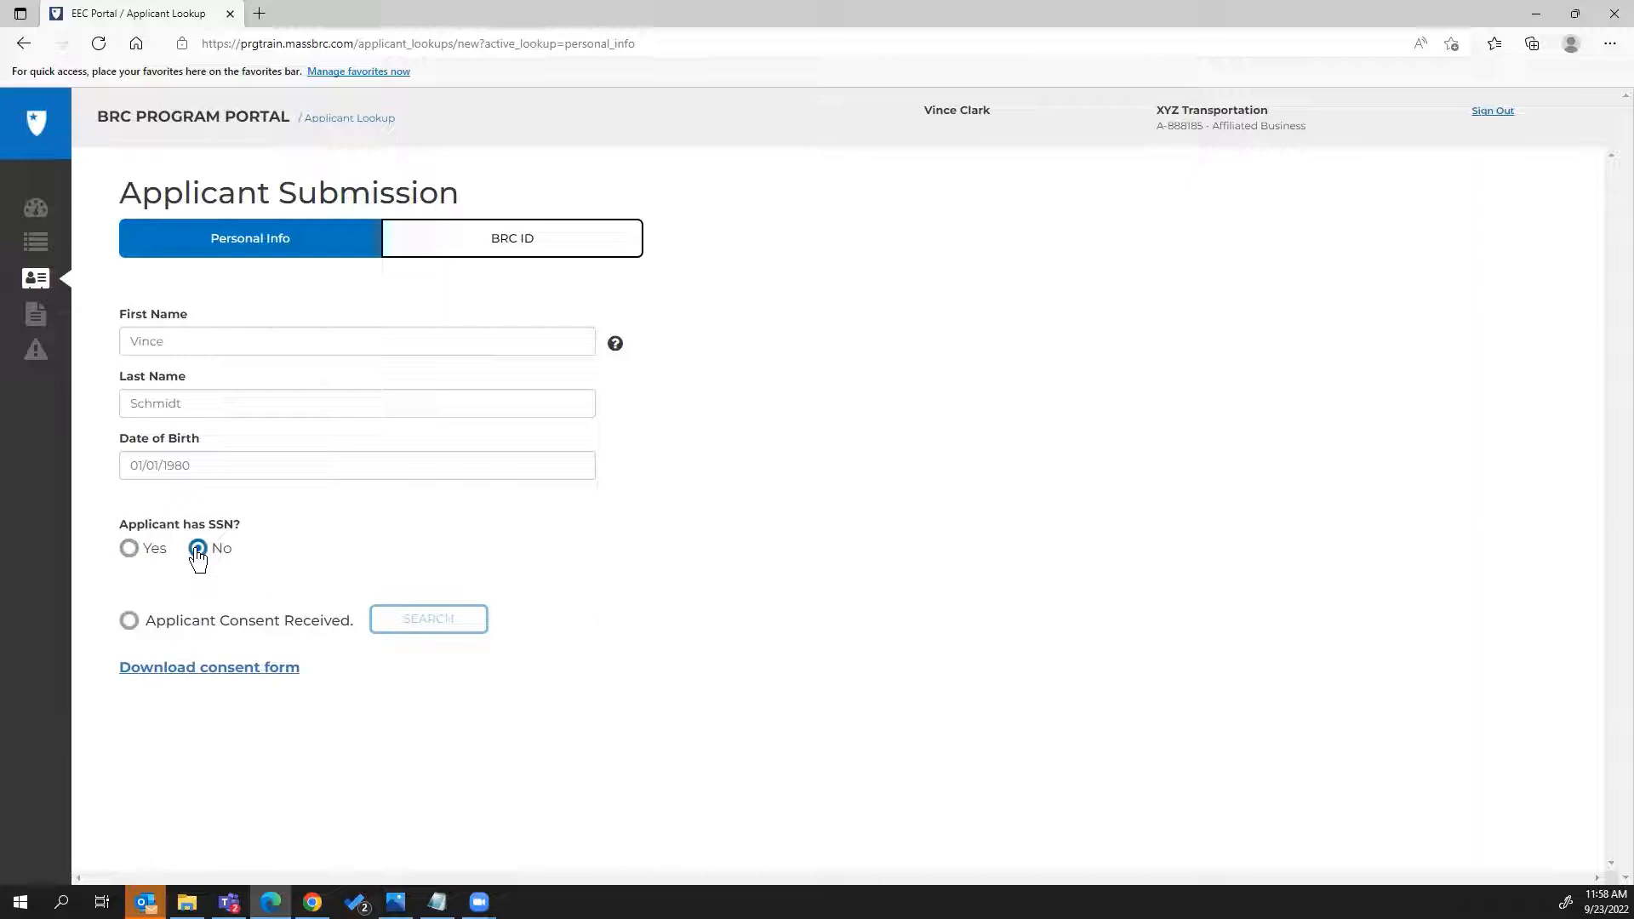
# Mark applicant consent as received and run the search, which finds no existing applicant
pyautogui.click(128, 623)
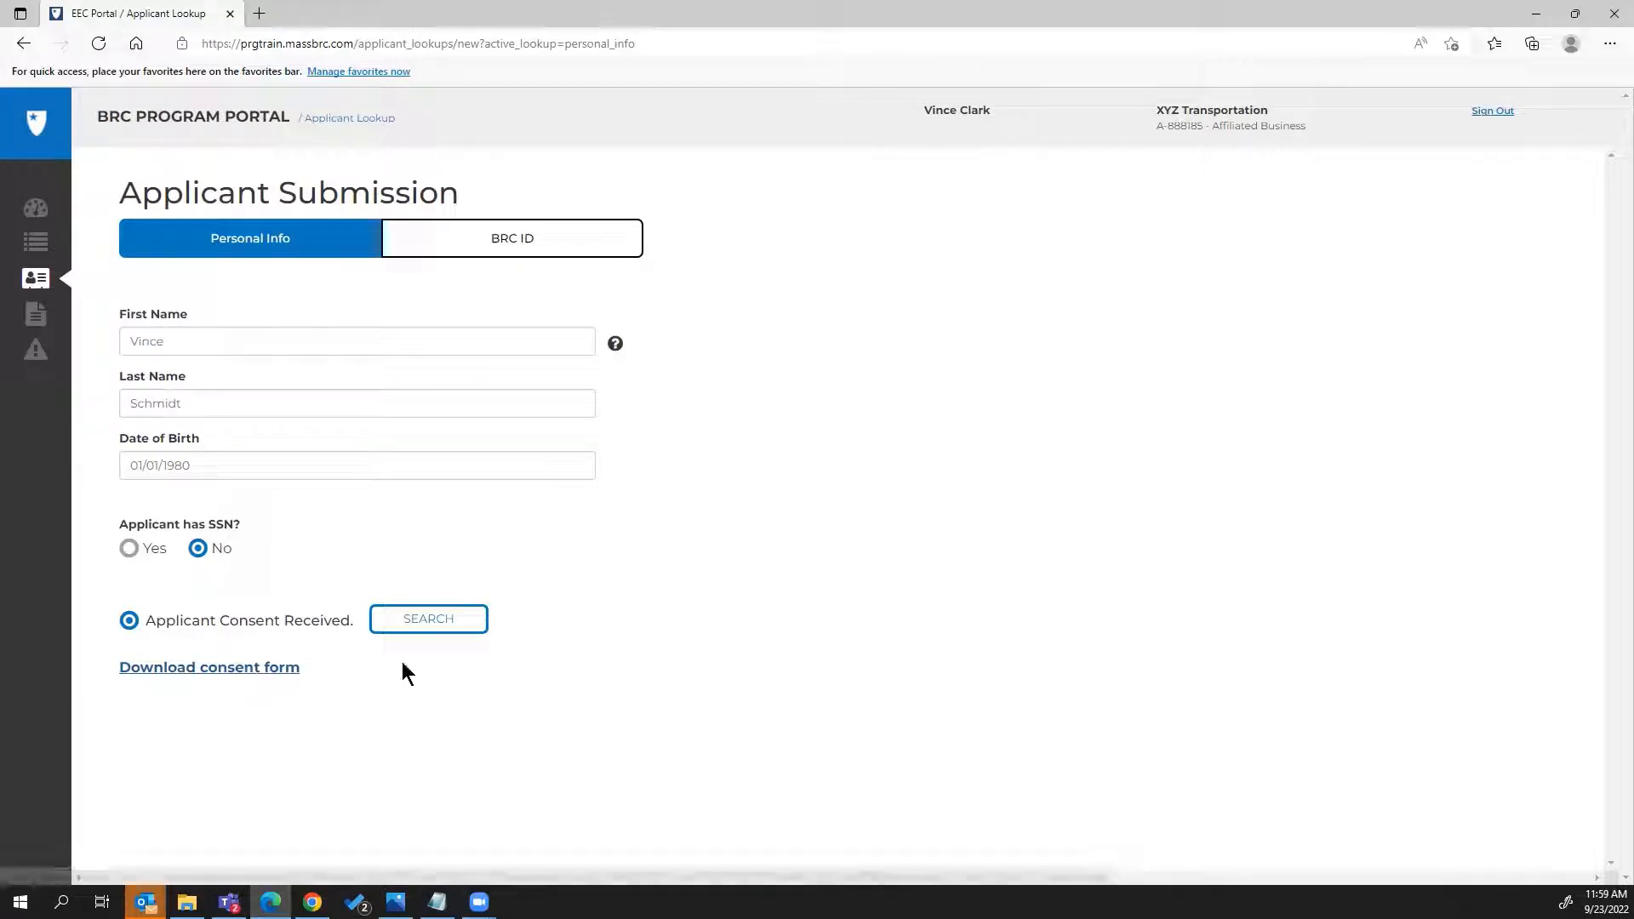
pyautogui.click(427, 624)
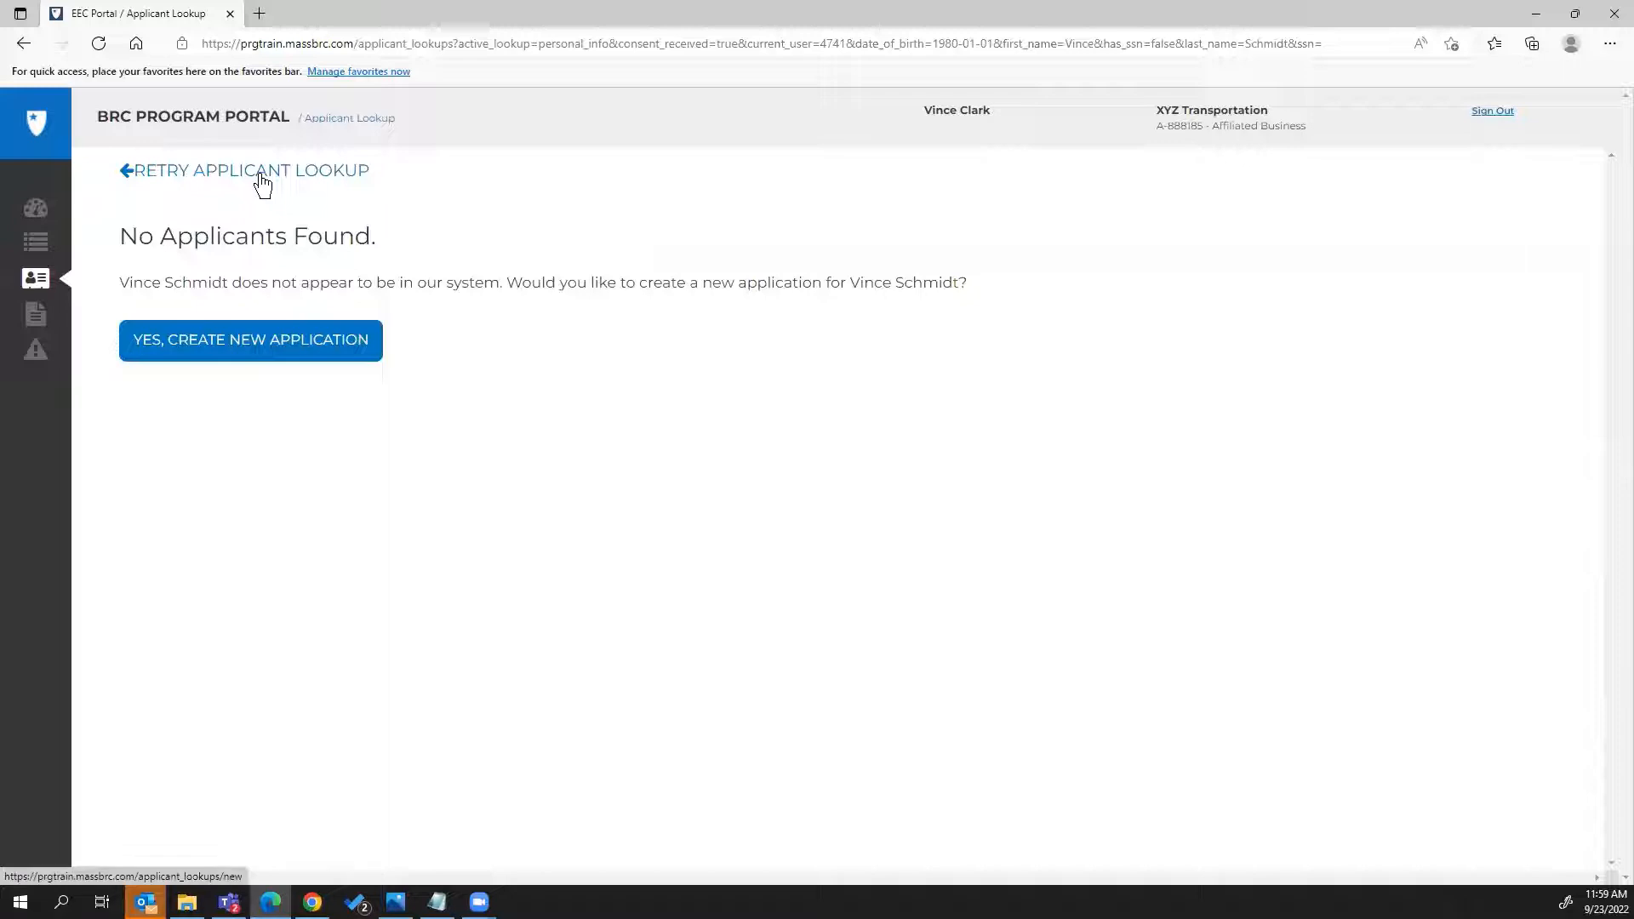
# Create a new application and set the Personal Info form's Applicant's Role to Employee
pyautogui.click(249, 360)
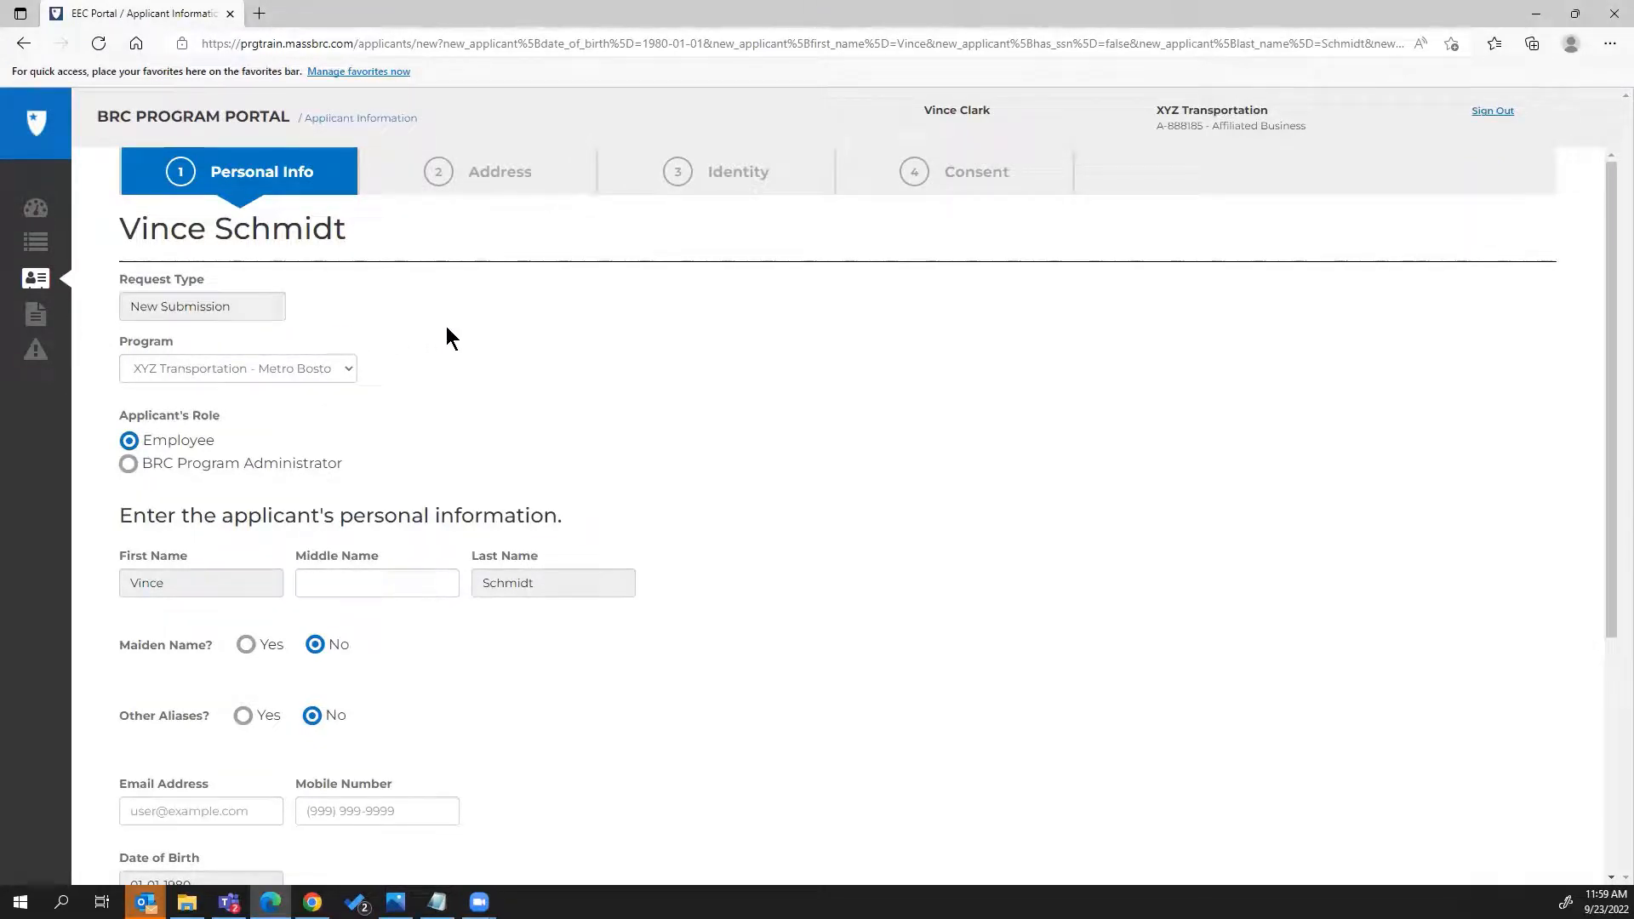
pyautogui.scroll(-1, 451, 338)
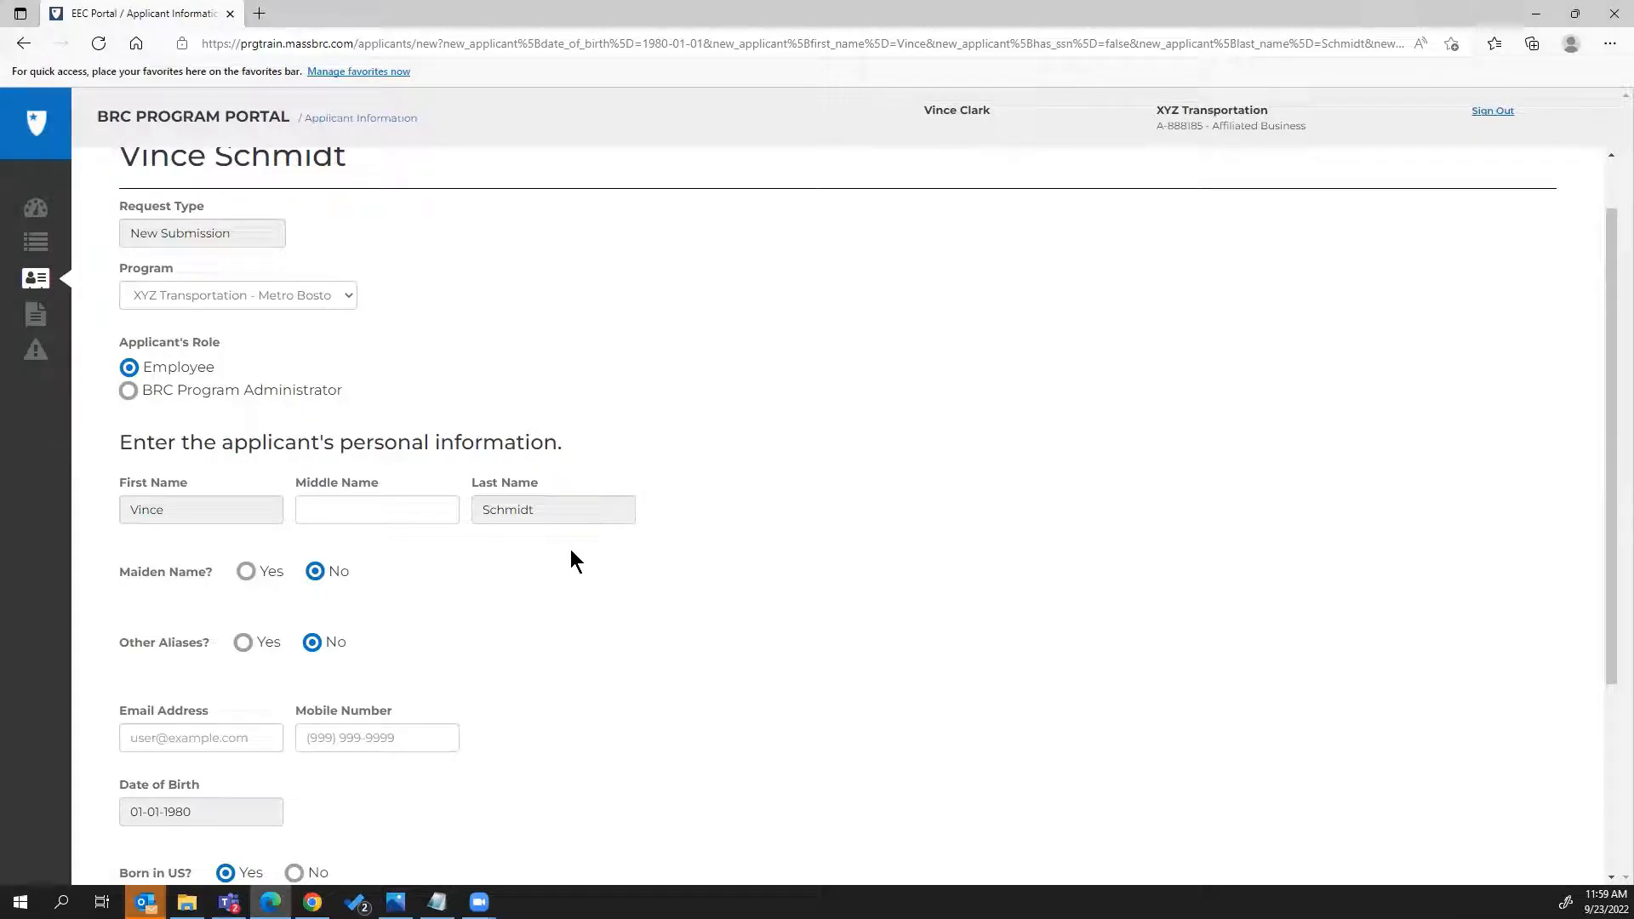
pyautogui.scroll(1, 462, 316)
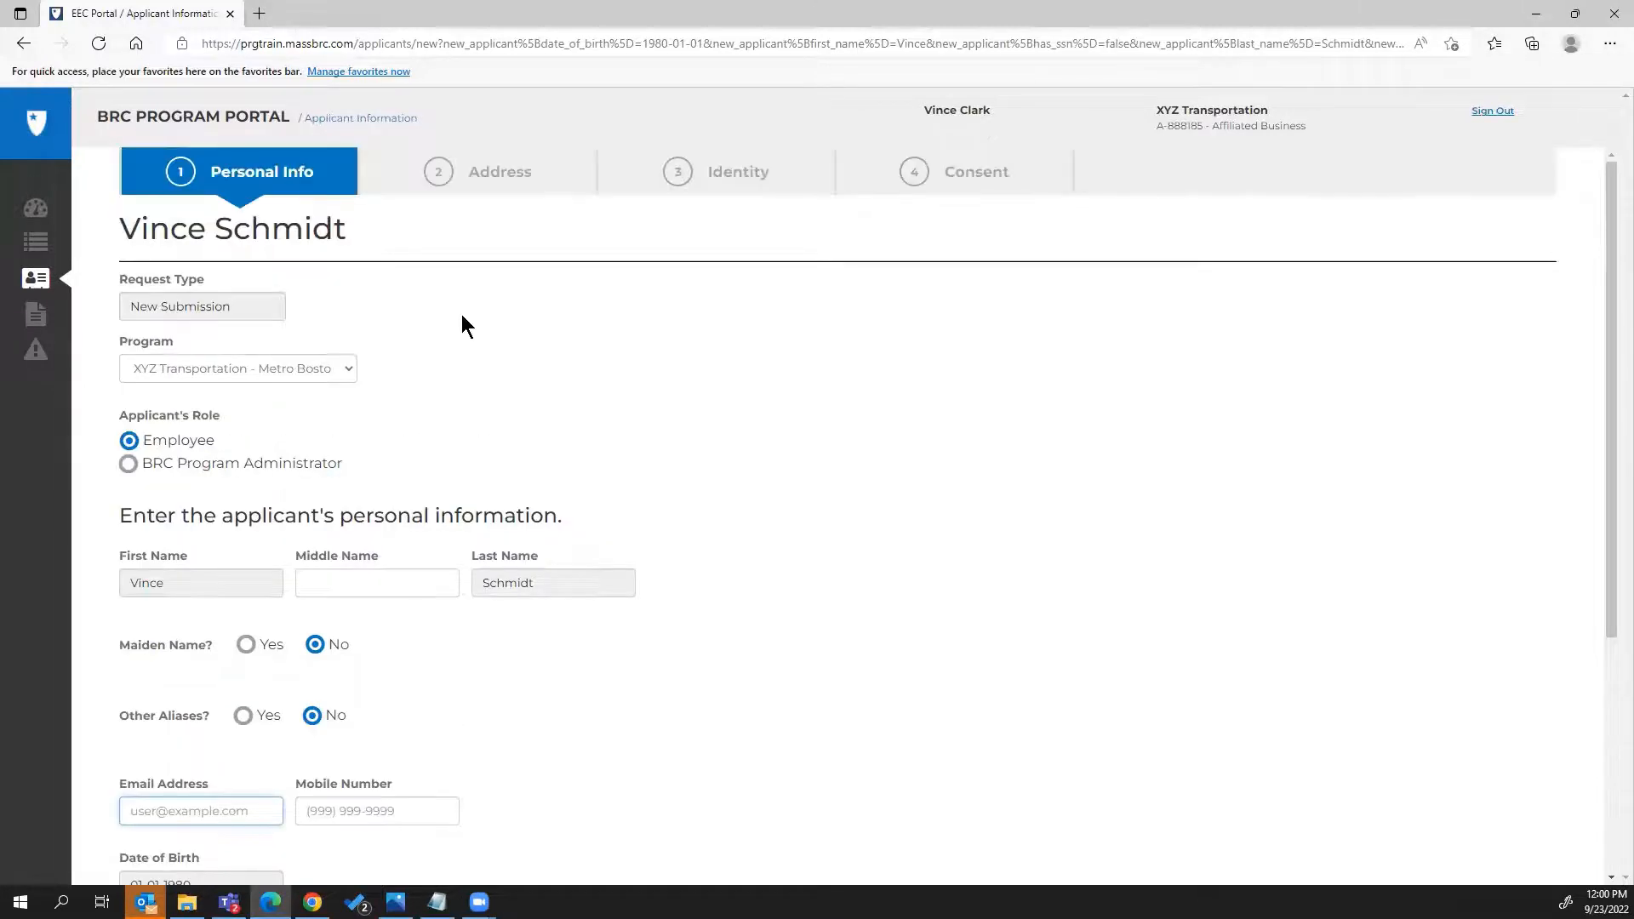
pyautogui.click(461, 315)
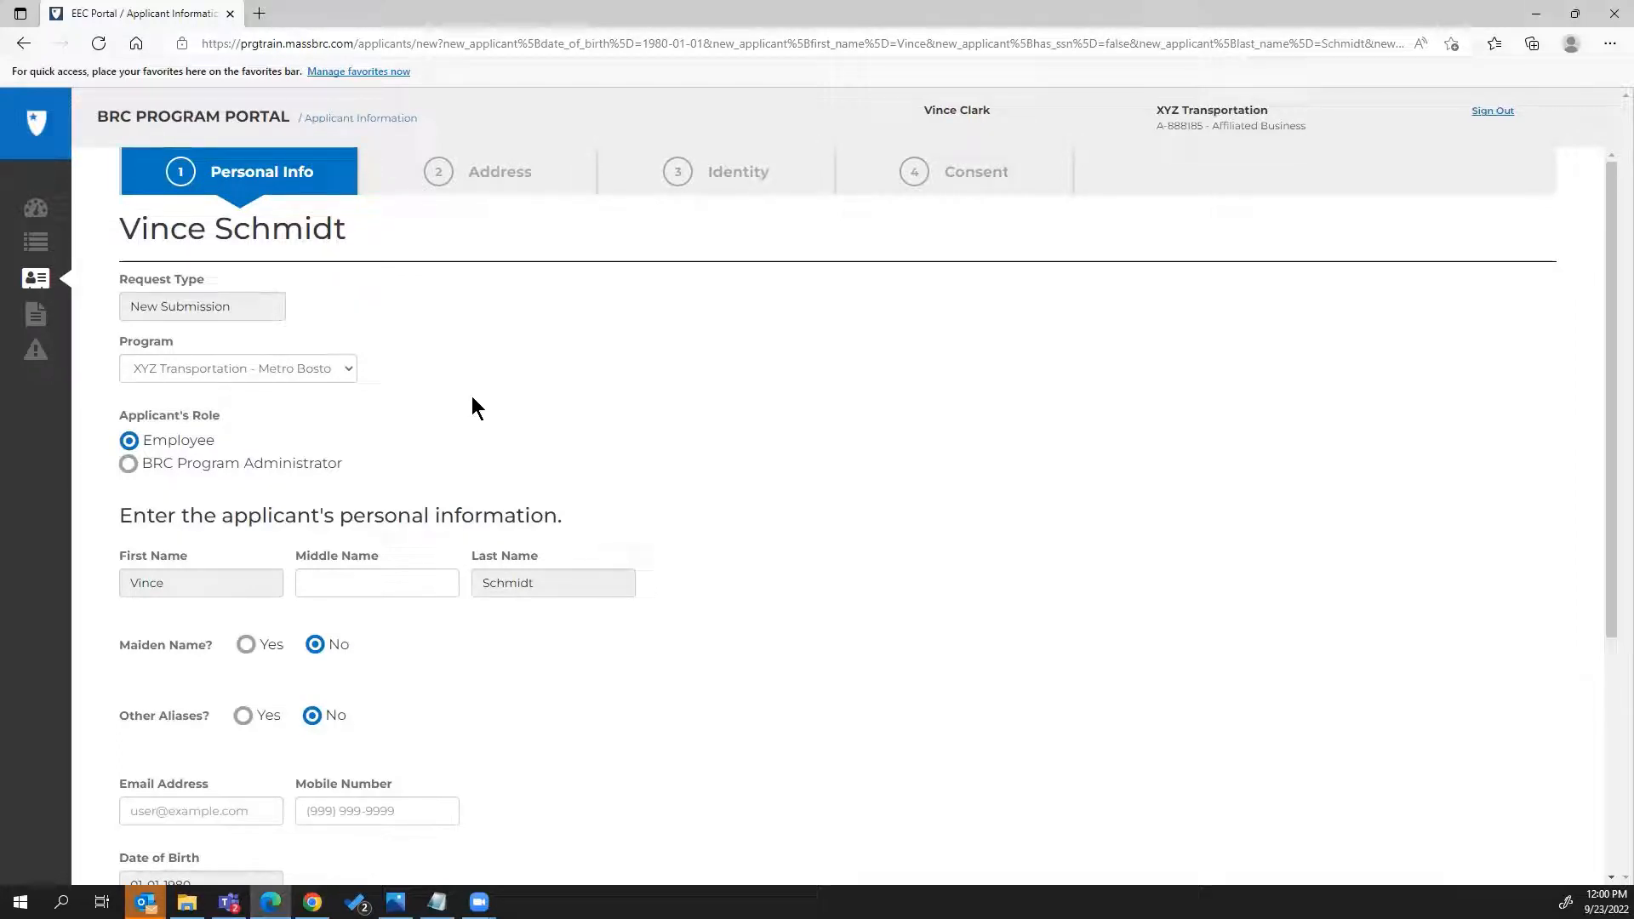
pyautogui.scroll(-1, 487, 479)
pyautogui.scroll(-2, 488, 498)
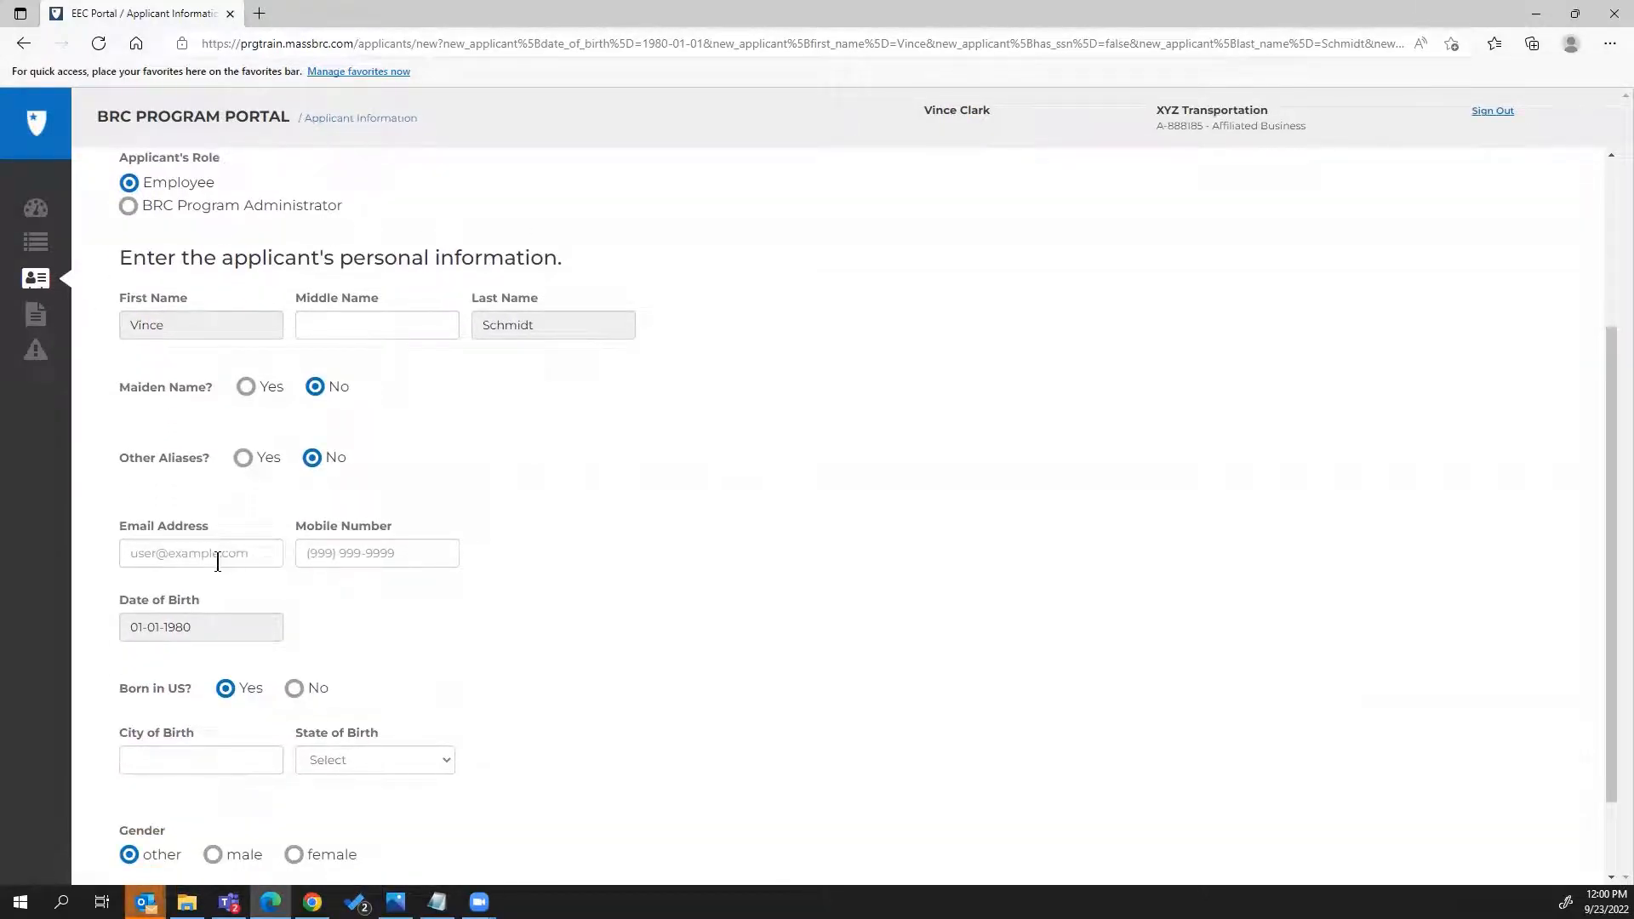
pyautogui.click(129, 207)
pyautogui.scroll(2, 134, 225)
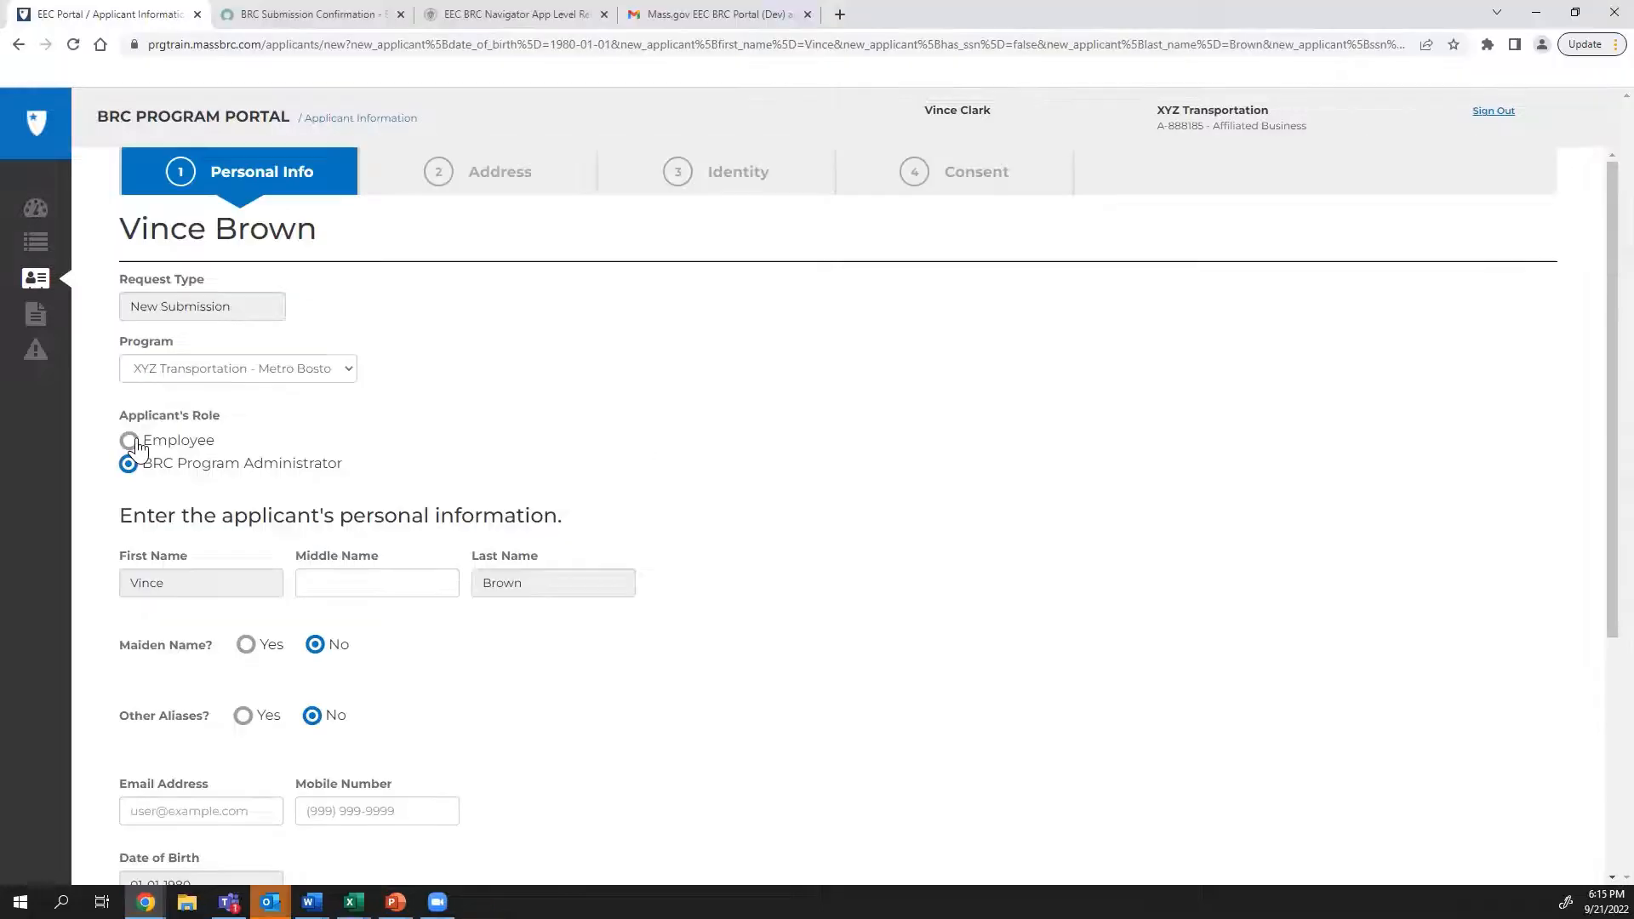
pyautogui.click(129, 442)
# Add the applicant's e-mail and save the Employee personal info, born in Boston, Massachusetts, male
pyautogui.scroll(-3, 421, 460)
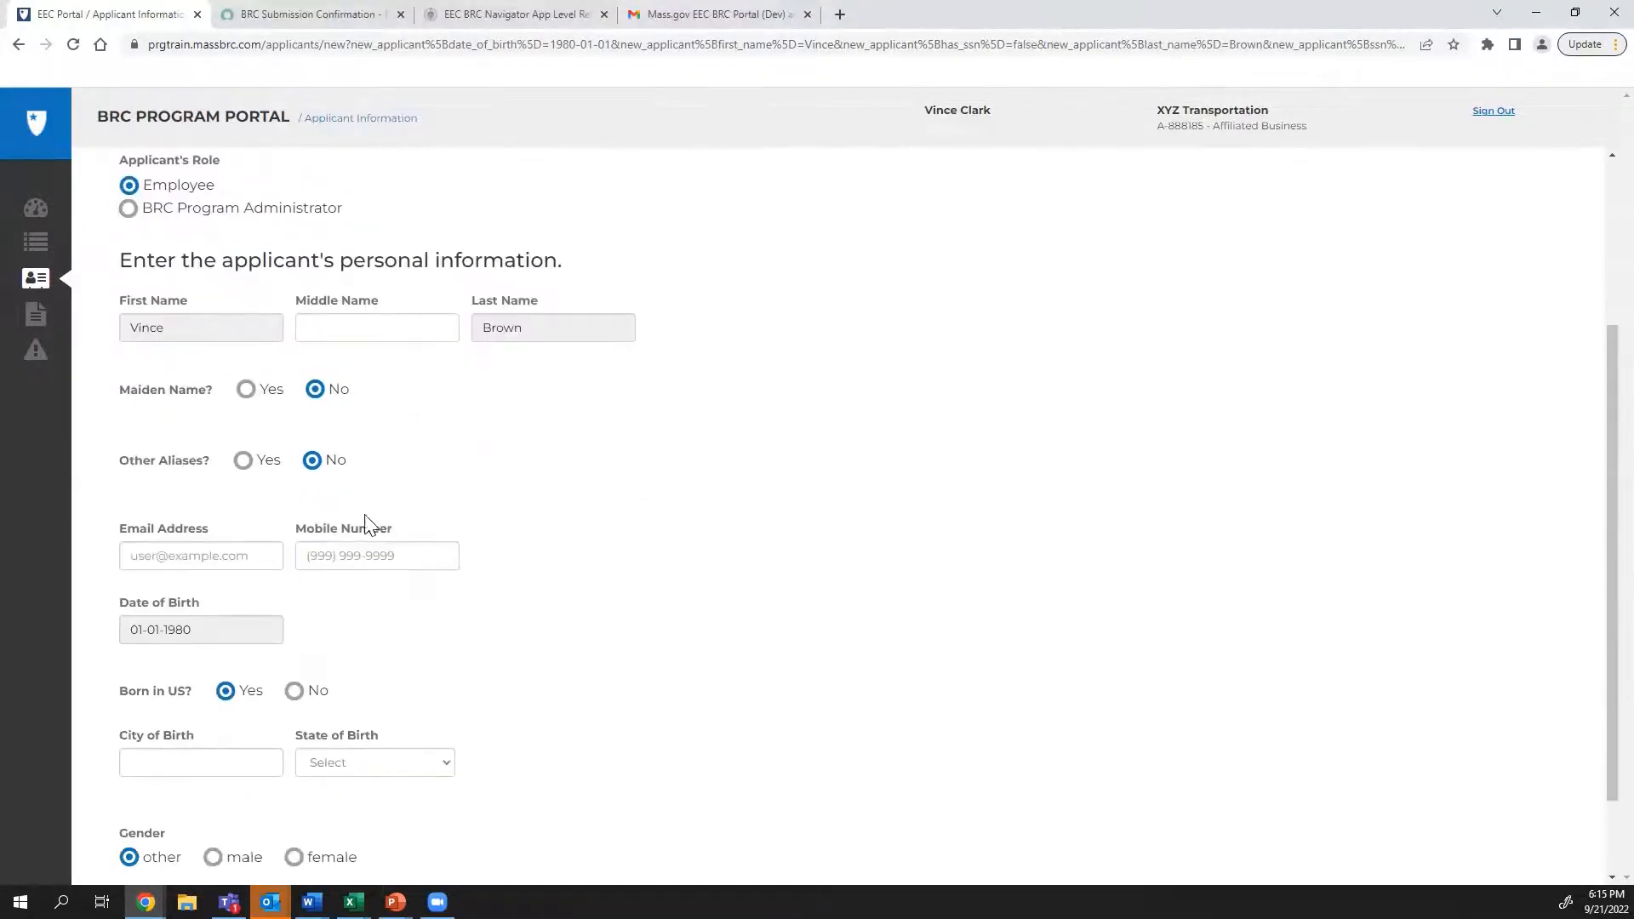
pyautogui.click(255, 553)
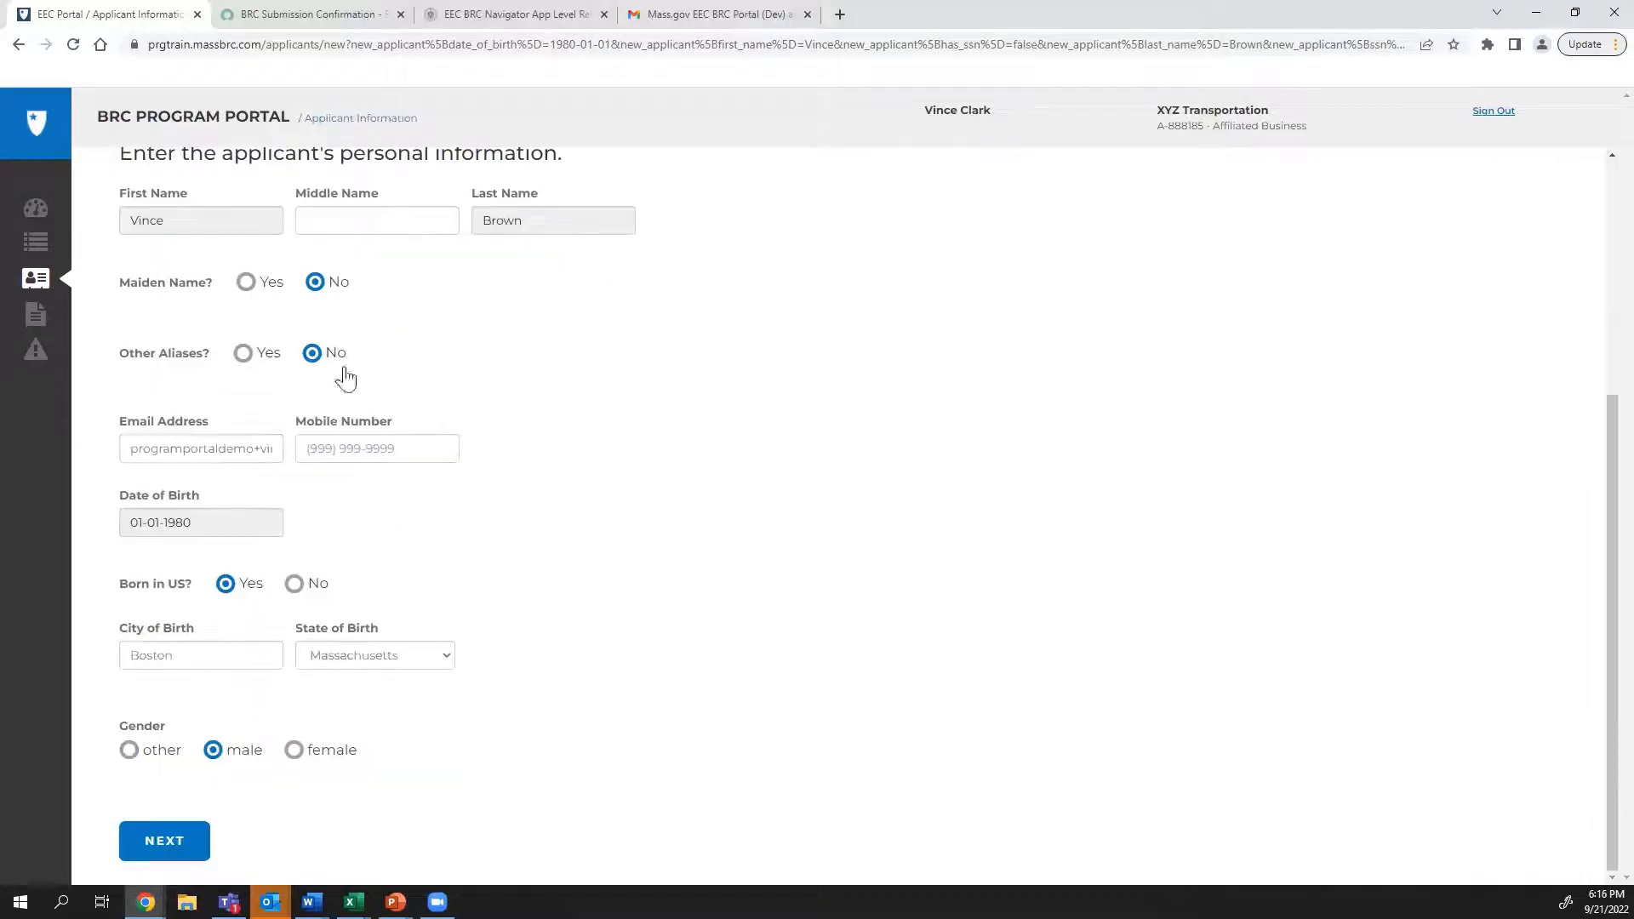
pyautogui.scroll(4, 403, 369)
pyautogui.scroll(-4, 403, 370)
pyautogui.click(164, 843)
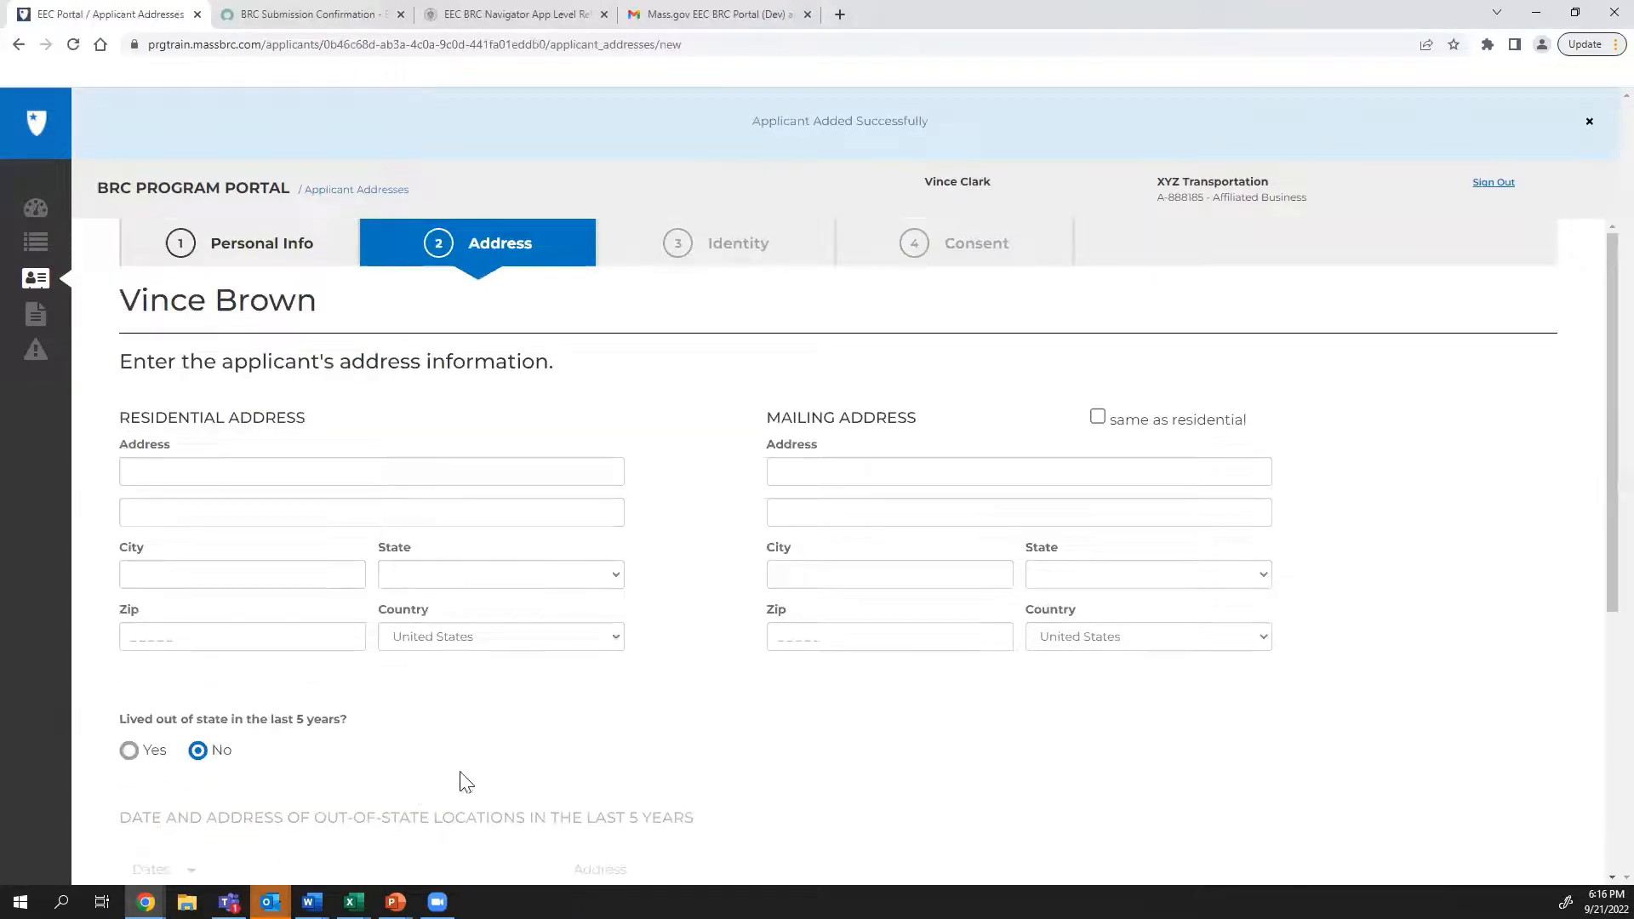
# Enter the residential street address, city, Massachusetts state and zip code, copying it to mailing
pyautogui.scroll(-5, 678, 717)
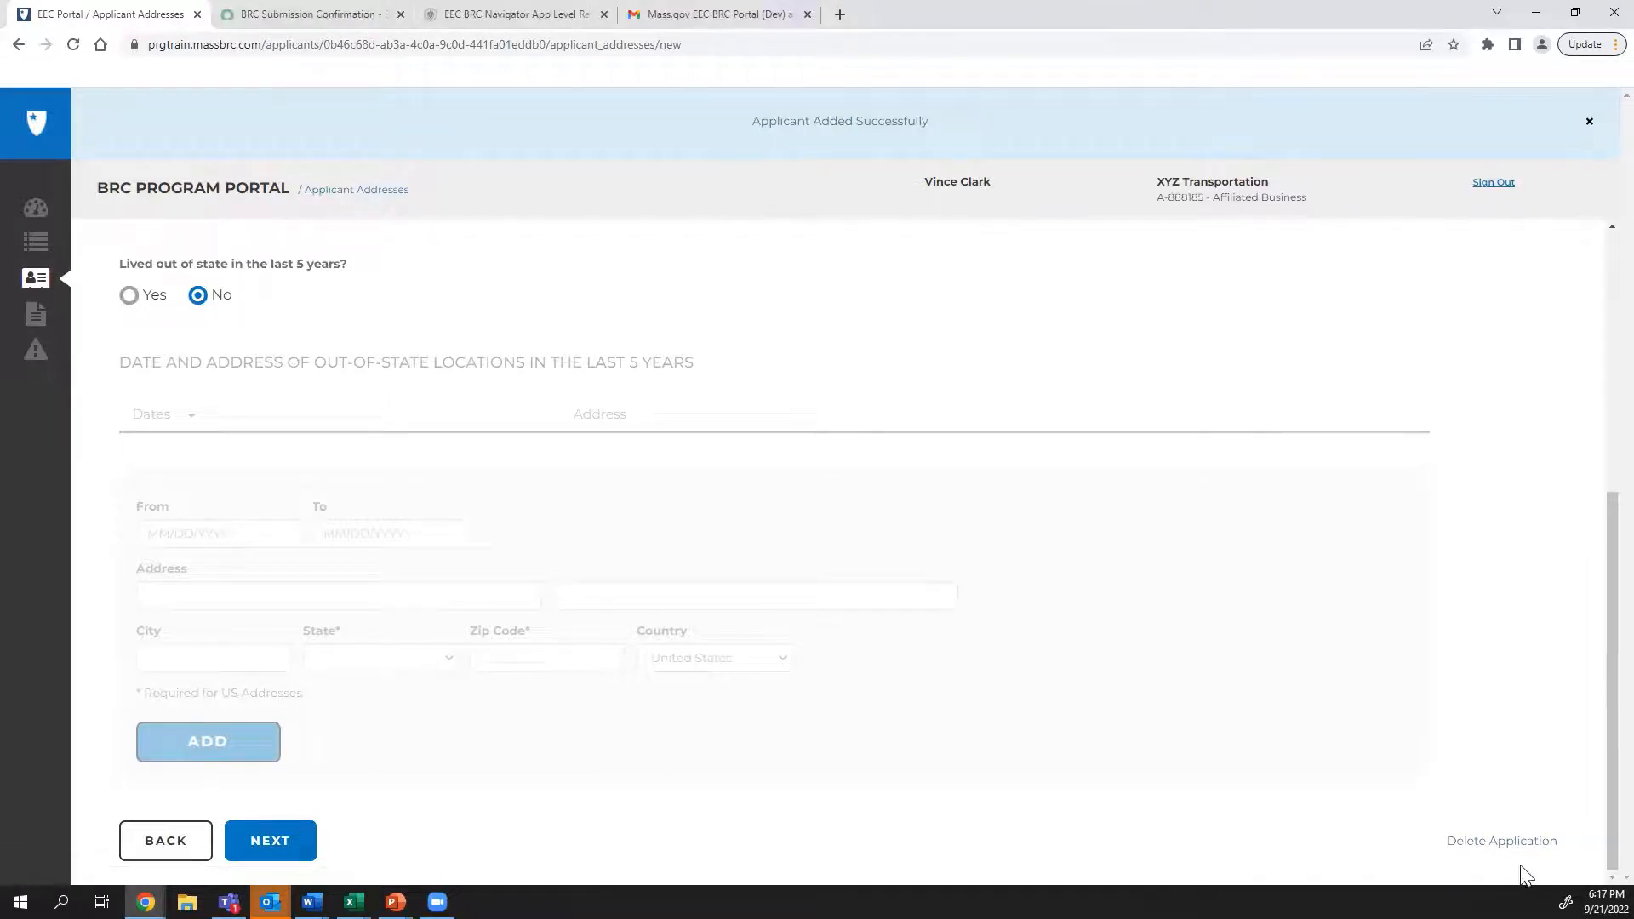
pyautogui.scroll(5, 522, 464)
pyautogui.click(520, 471)
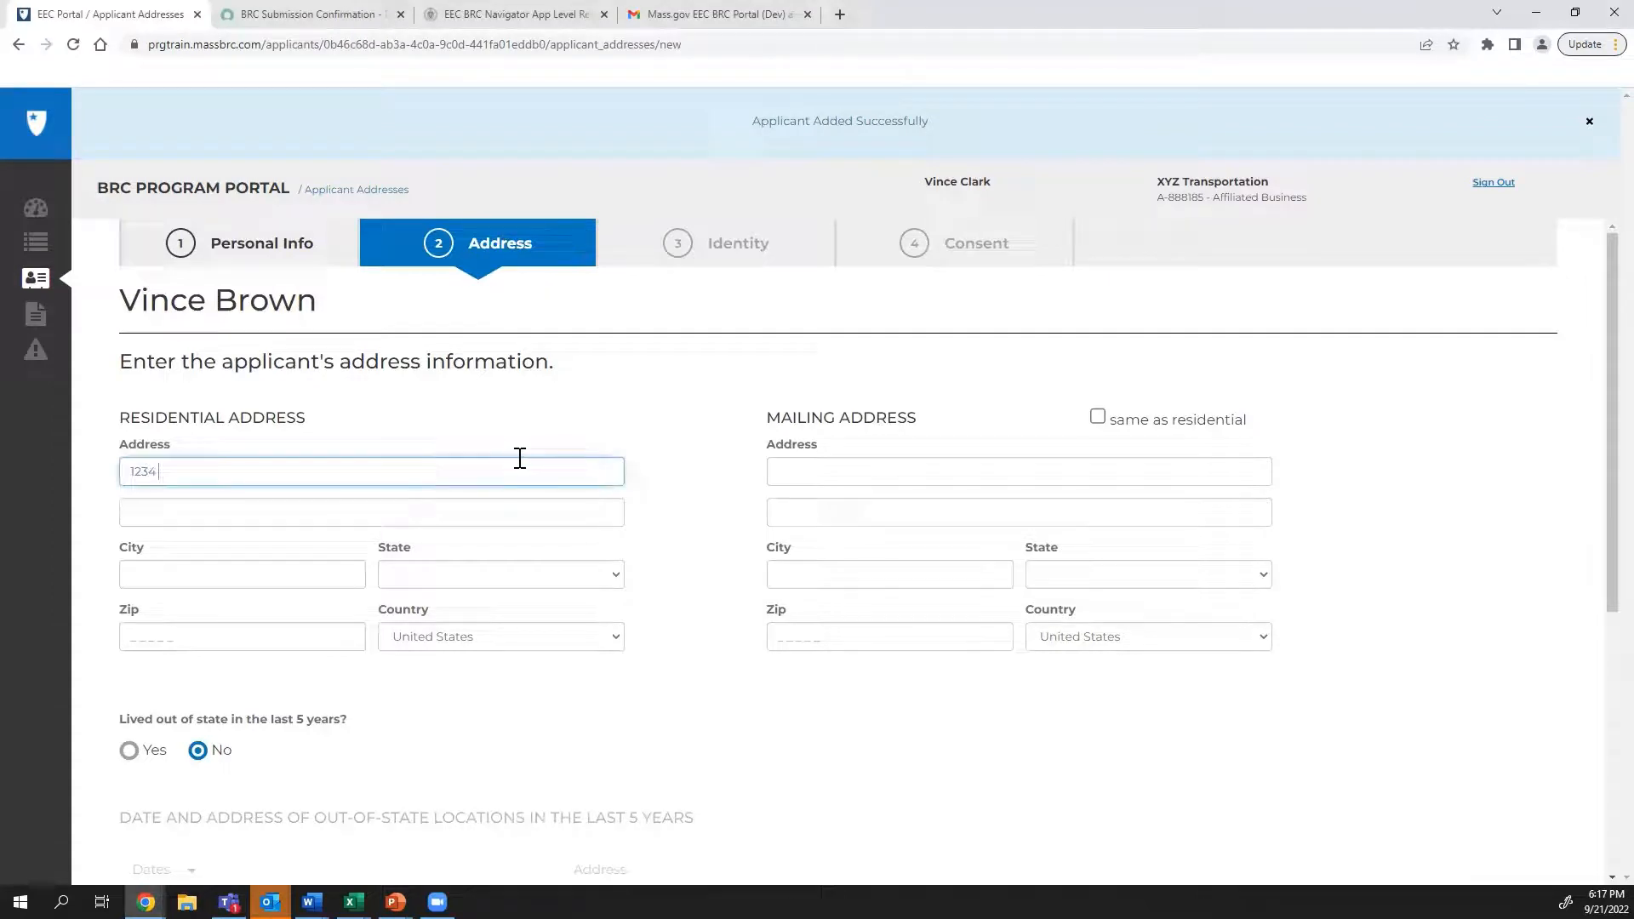
pyautogui.click(340, 577)
pyautogui.write('Boston')
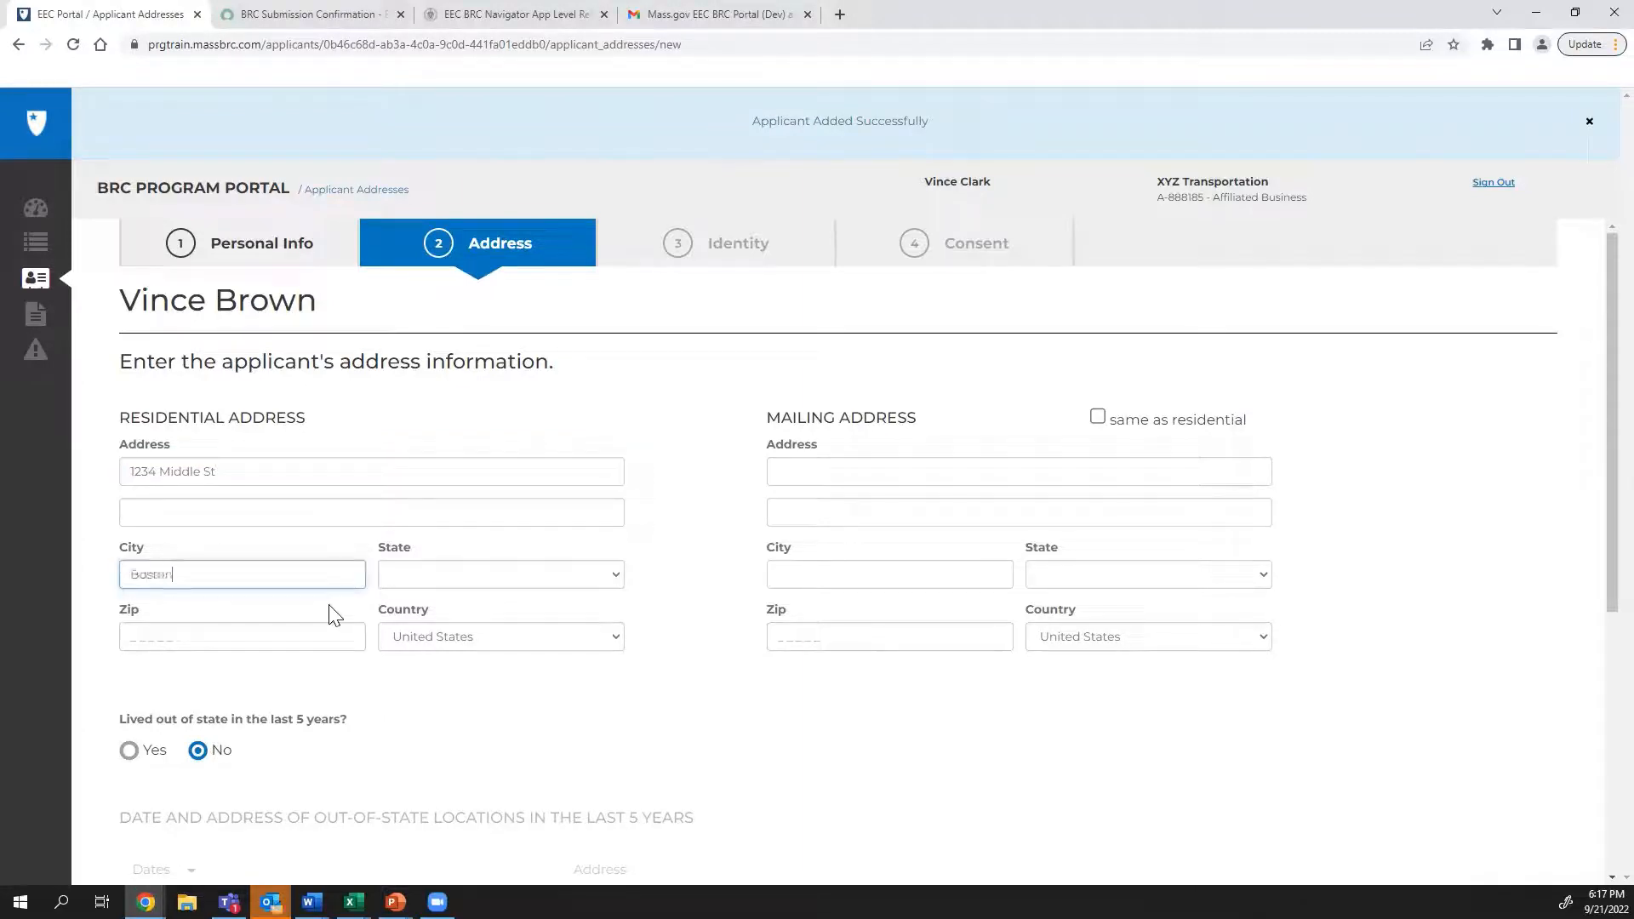
pyautogui.click(1097, 417)
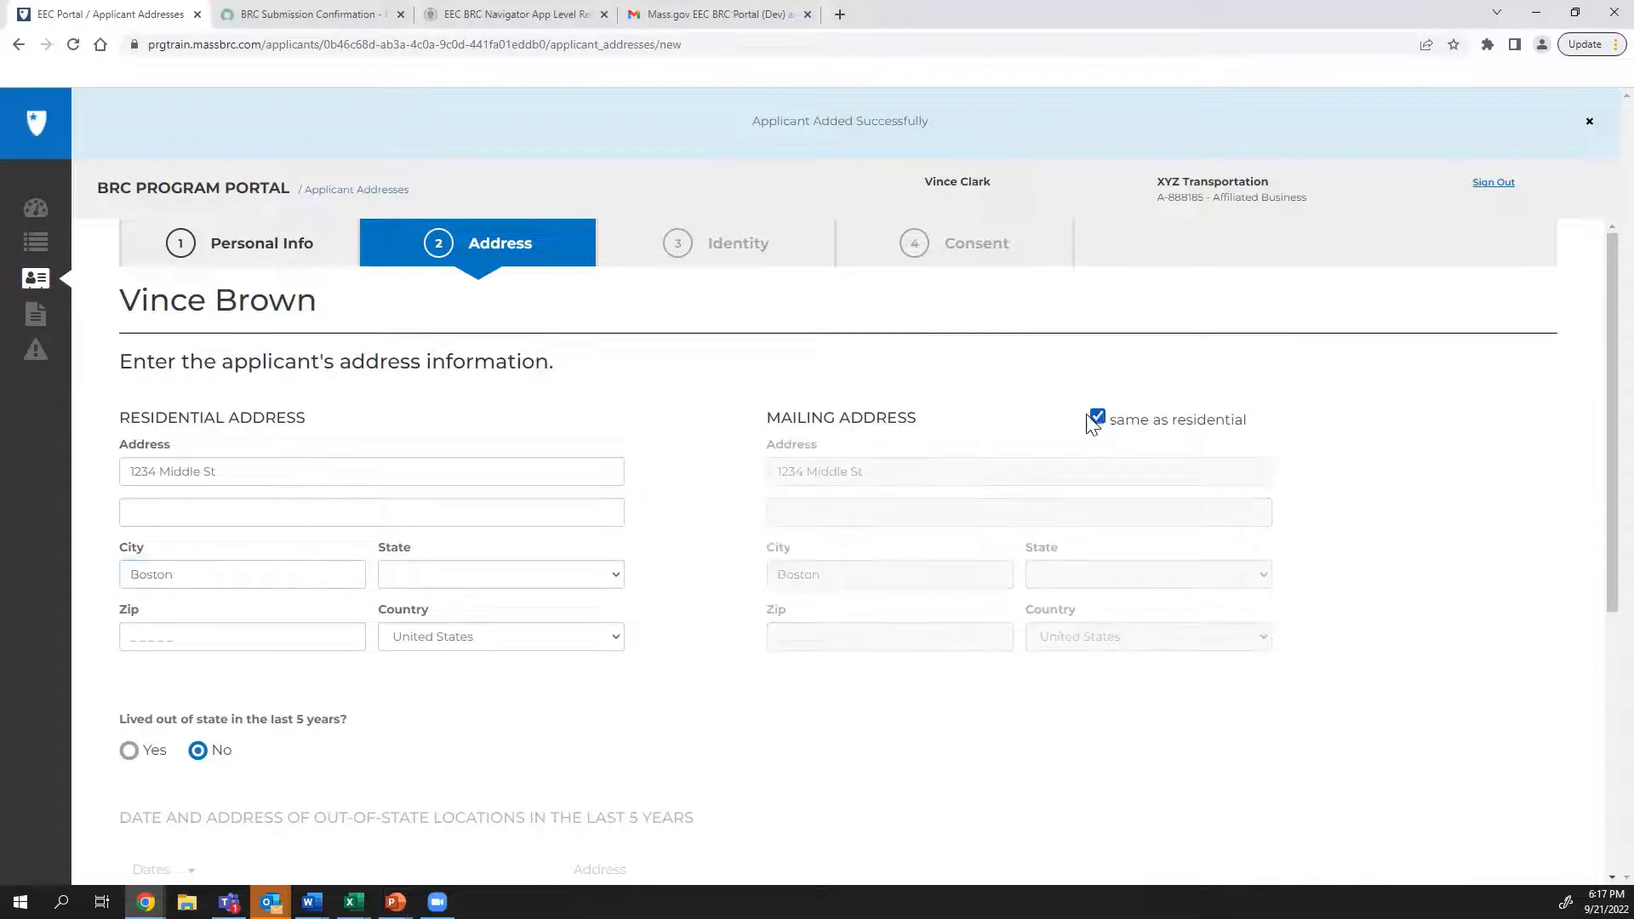
pyautogui.click(502, 574)
pyautogui.write('mas')
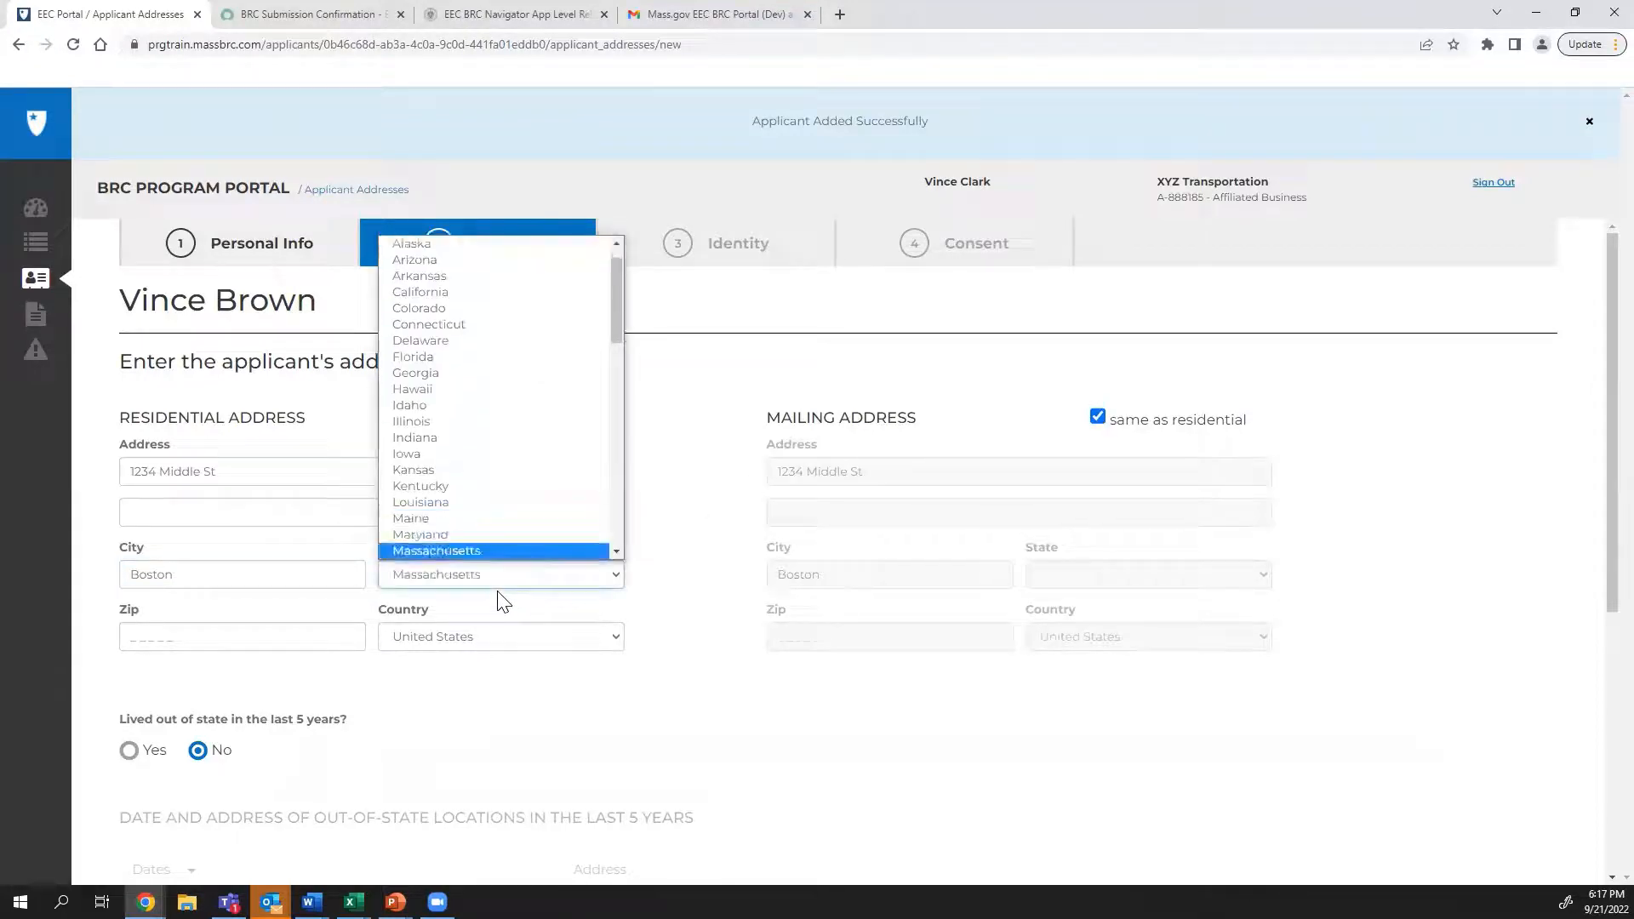
pyautogui.press('Return')
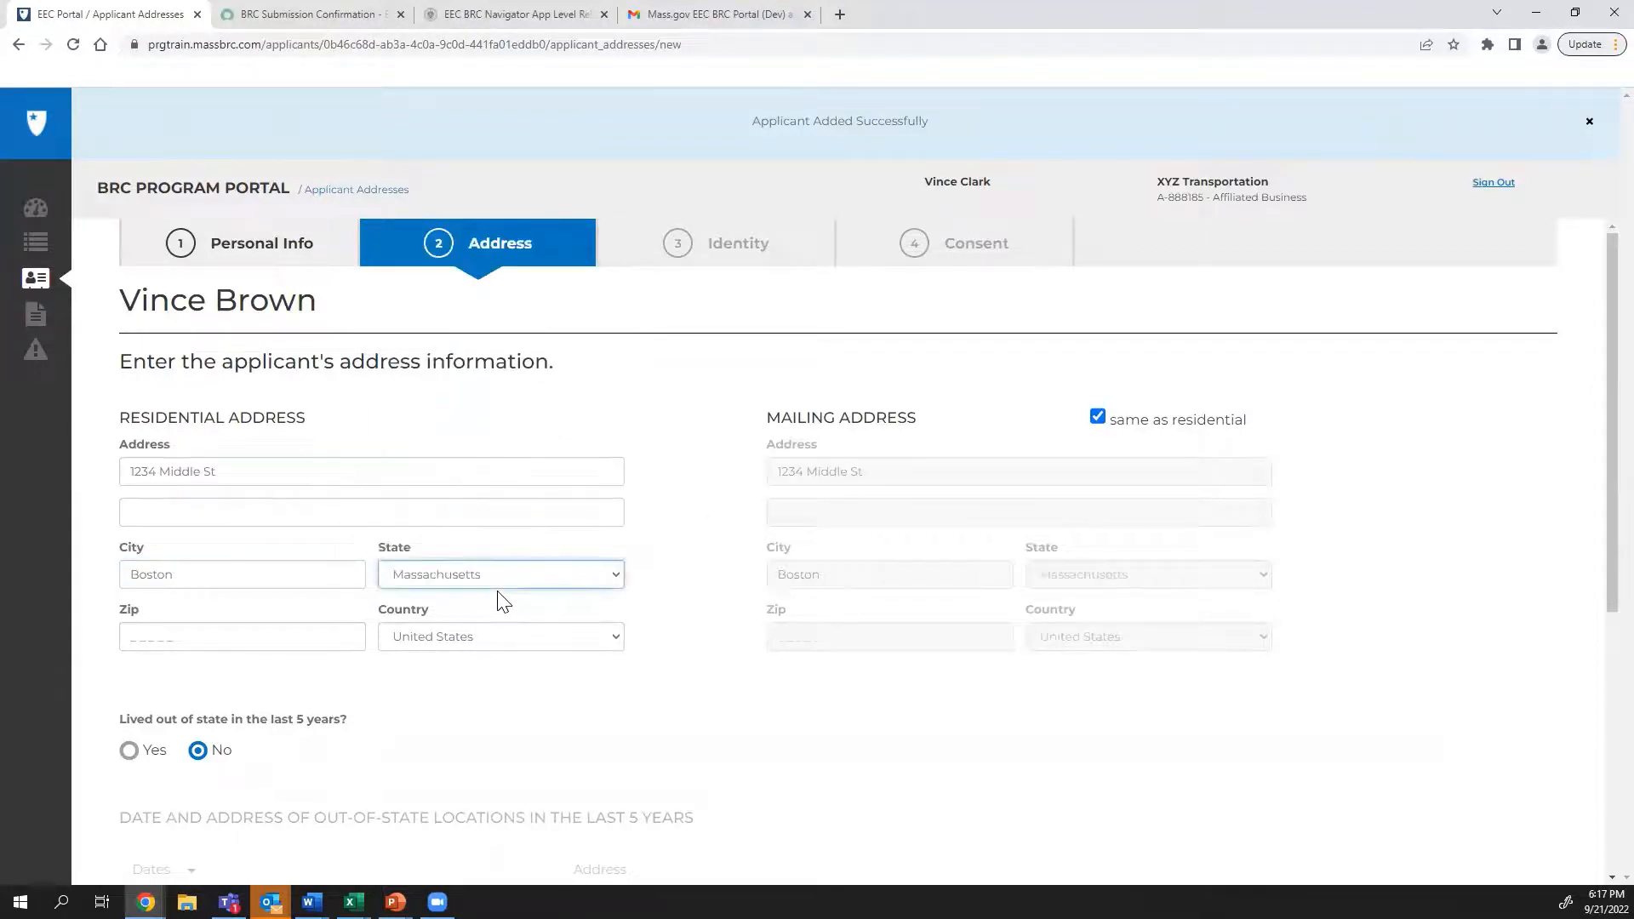
pyautogui.click(282, 649)
pyautogui.write('02110')
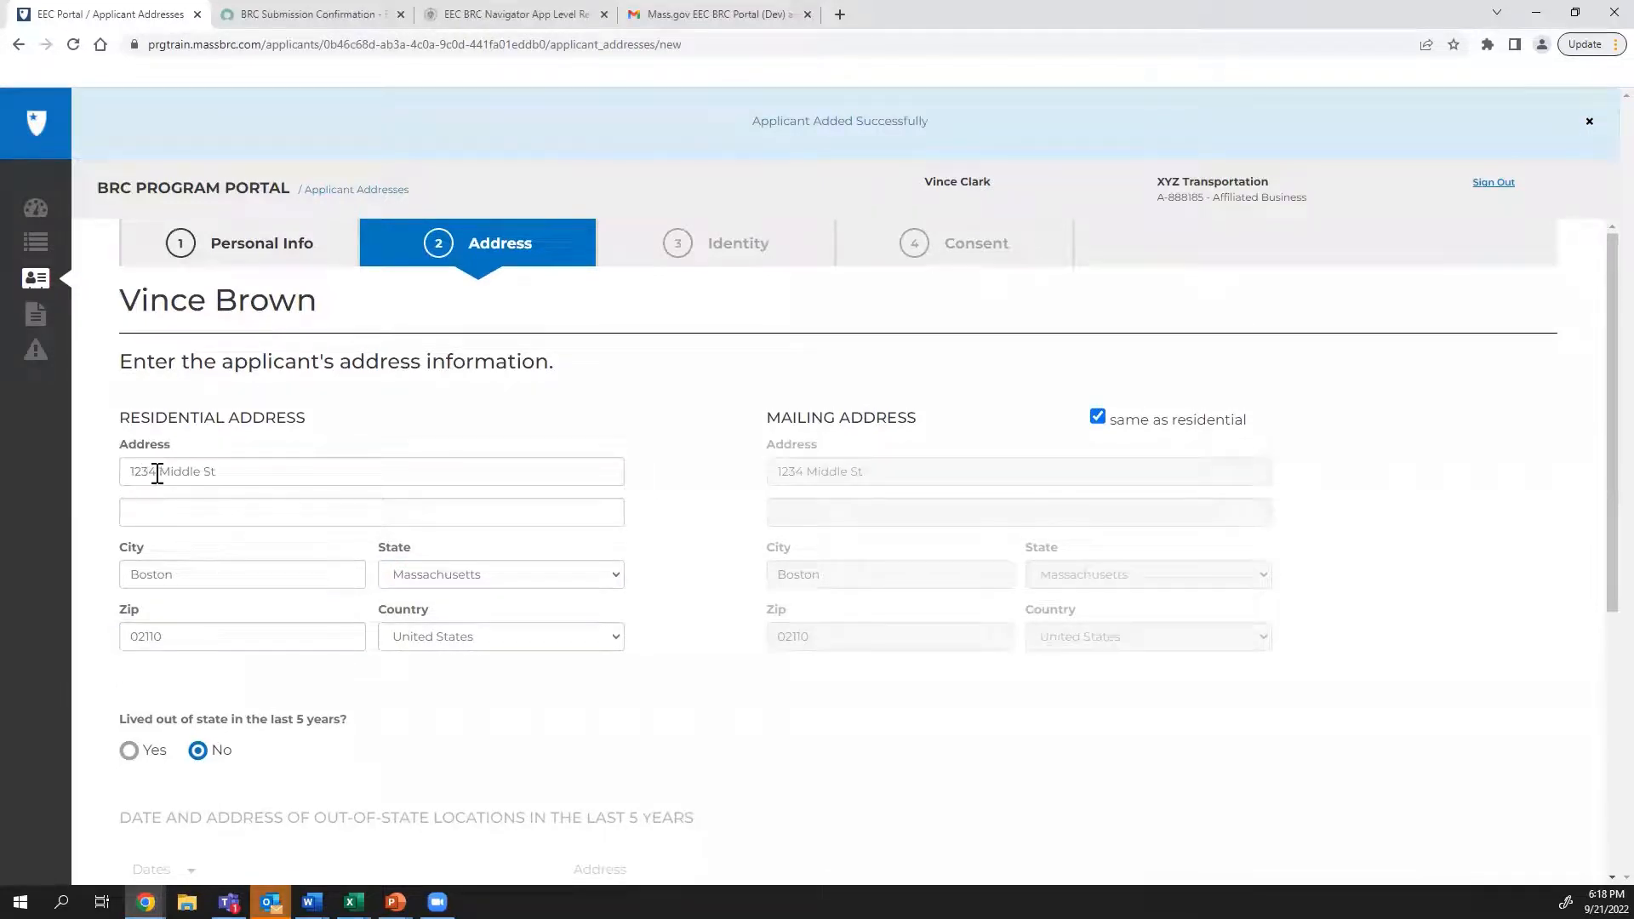
# Answer No to living out of state in the last 5 years and continue to identity
pyautogui.scroll(-2, 257, 497)
pyautogui.scroll(-2, 257, 507)
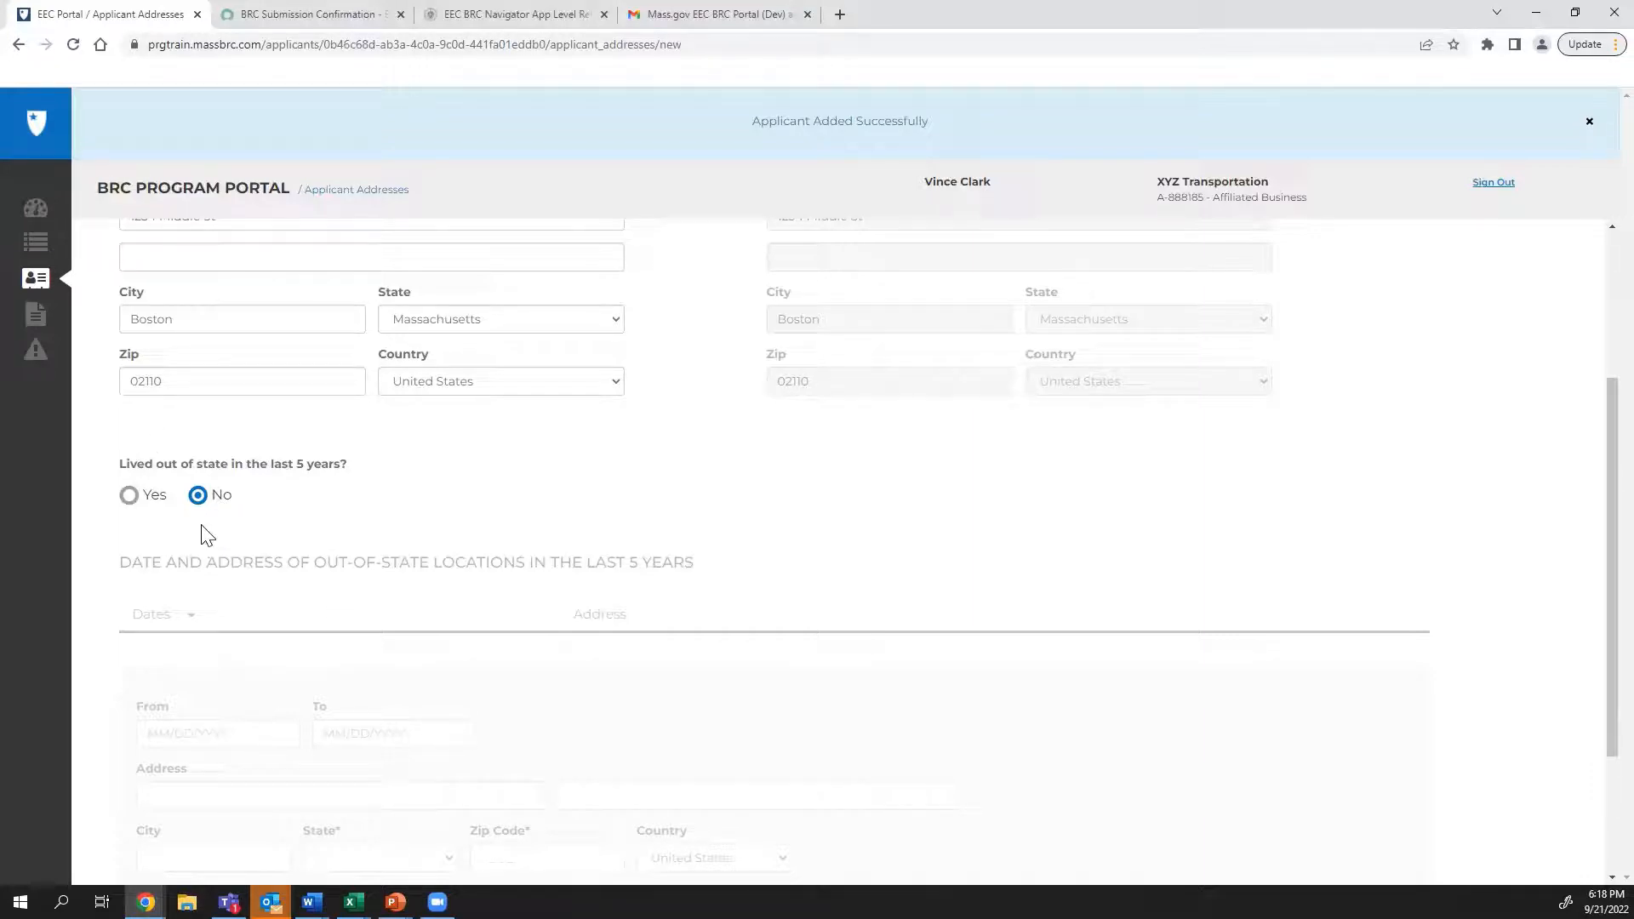
pyautogui.click(129, 496)
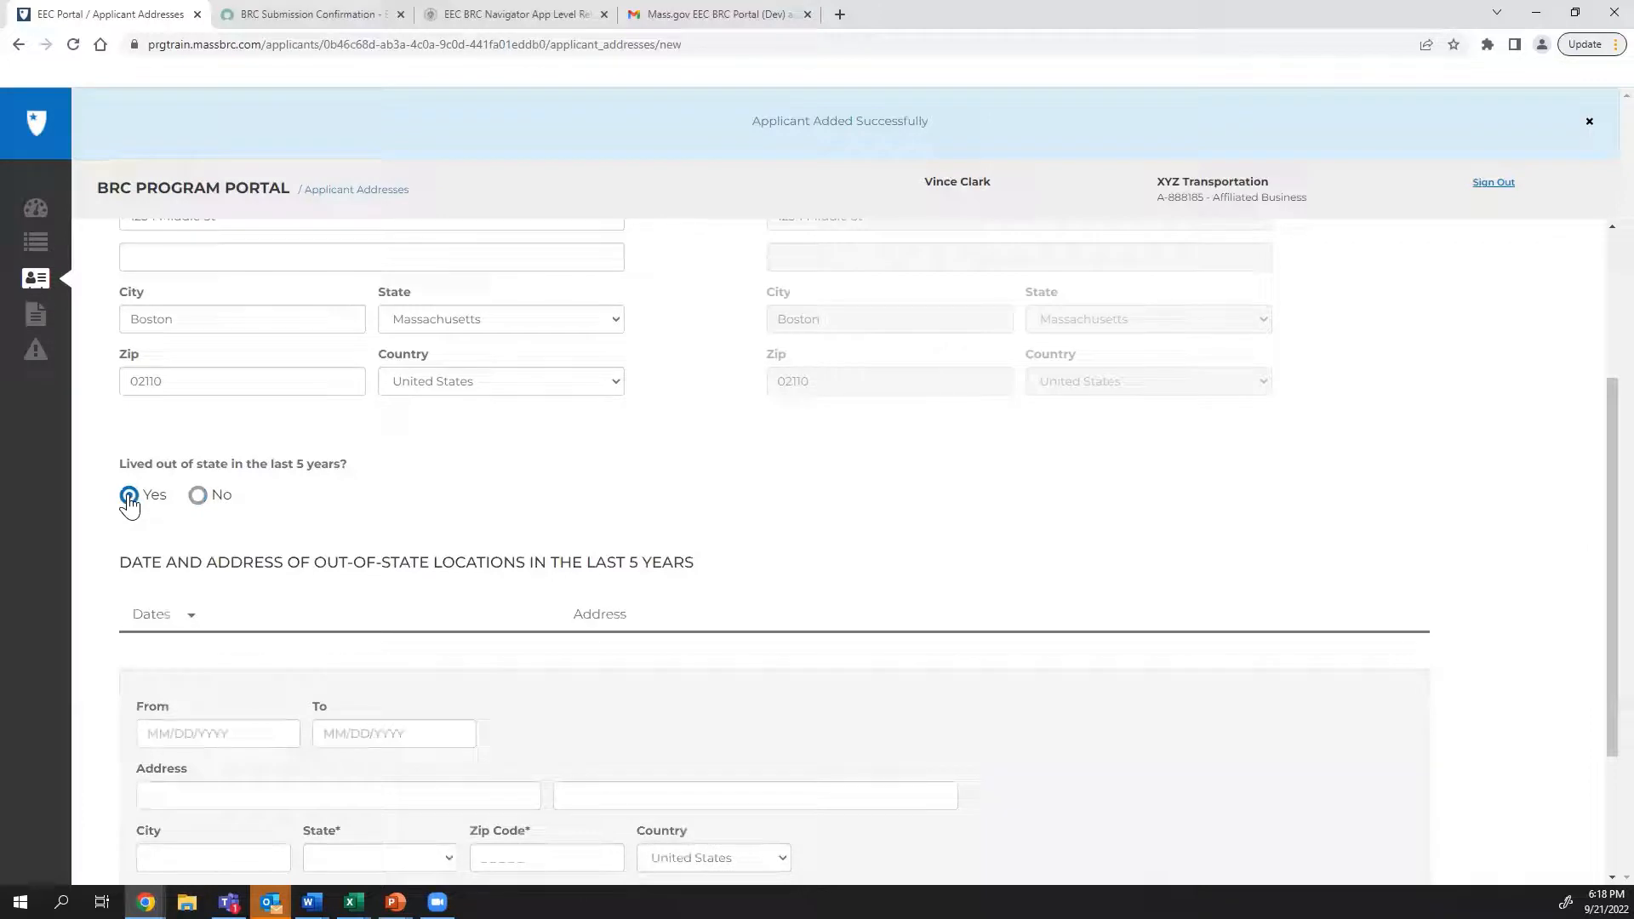
pyautogui.scroll(-2, 219, 514)
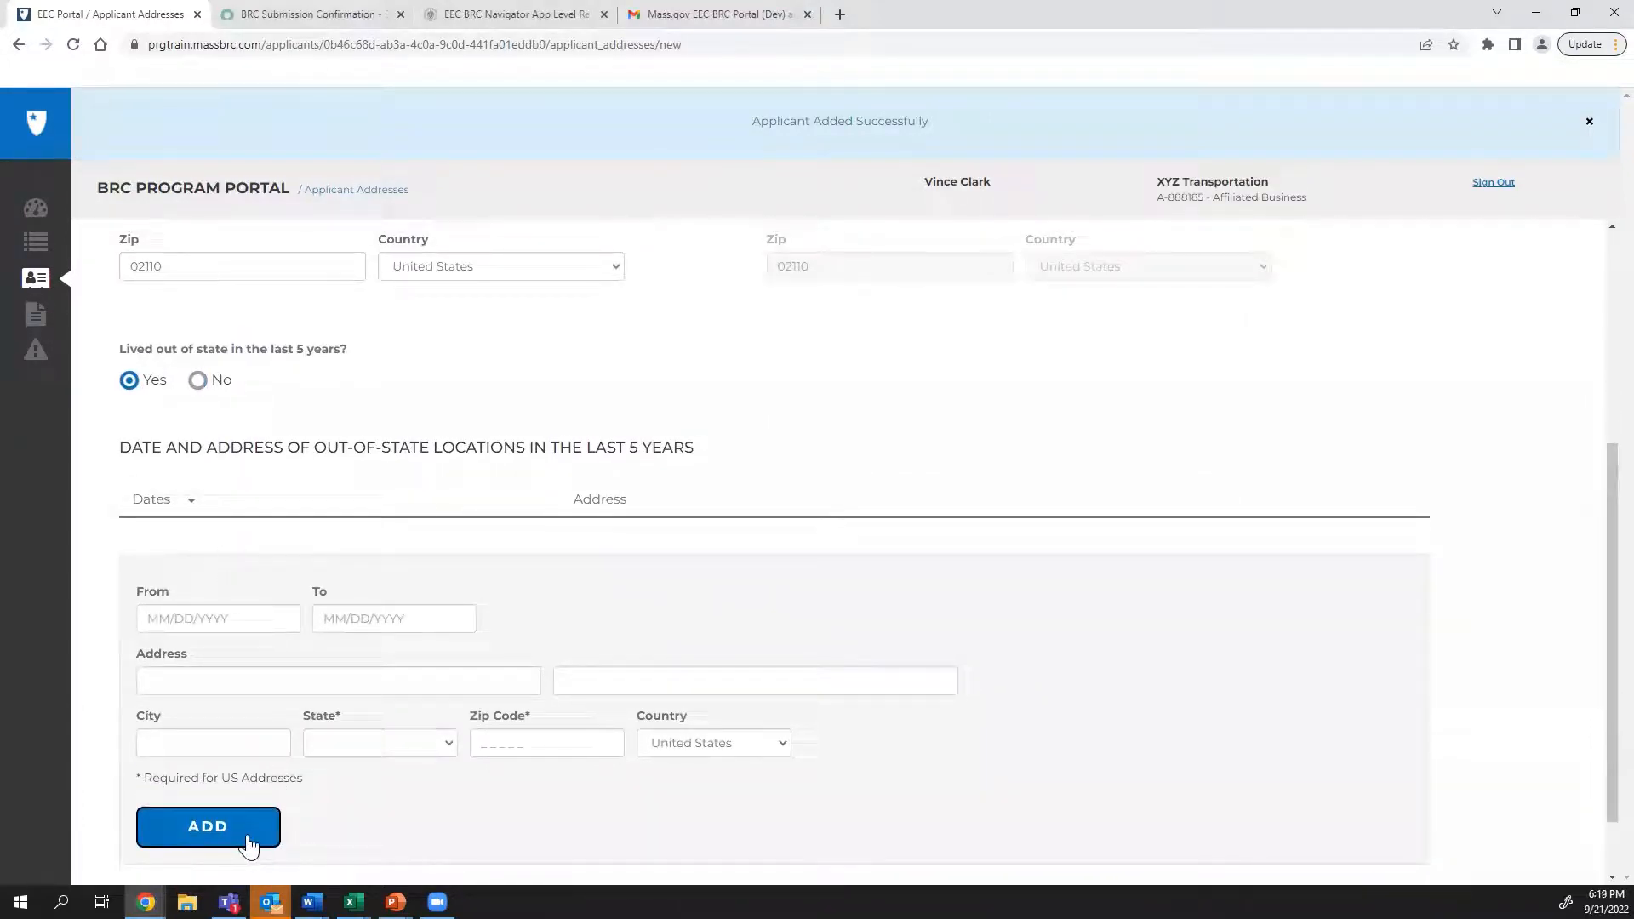
pyautogui.click(199, 382)
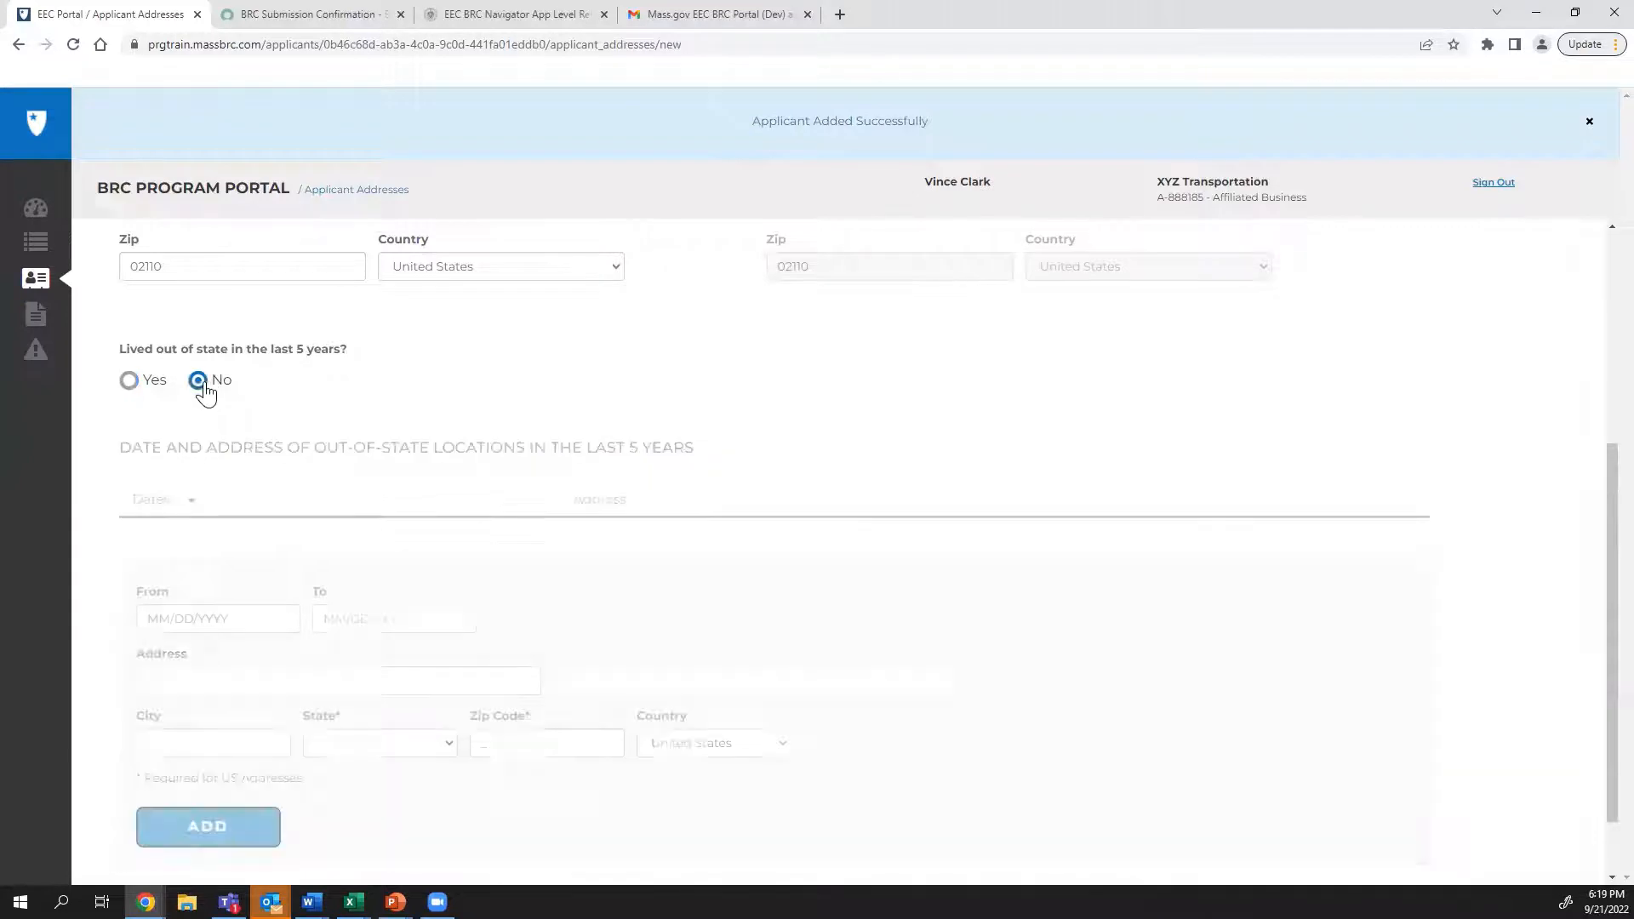
pyautogui.scroll(-1, 266, 602)
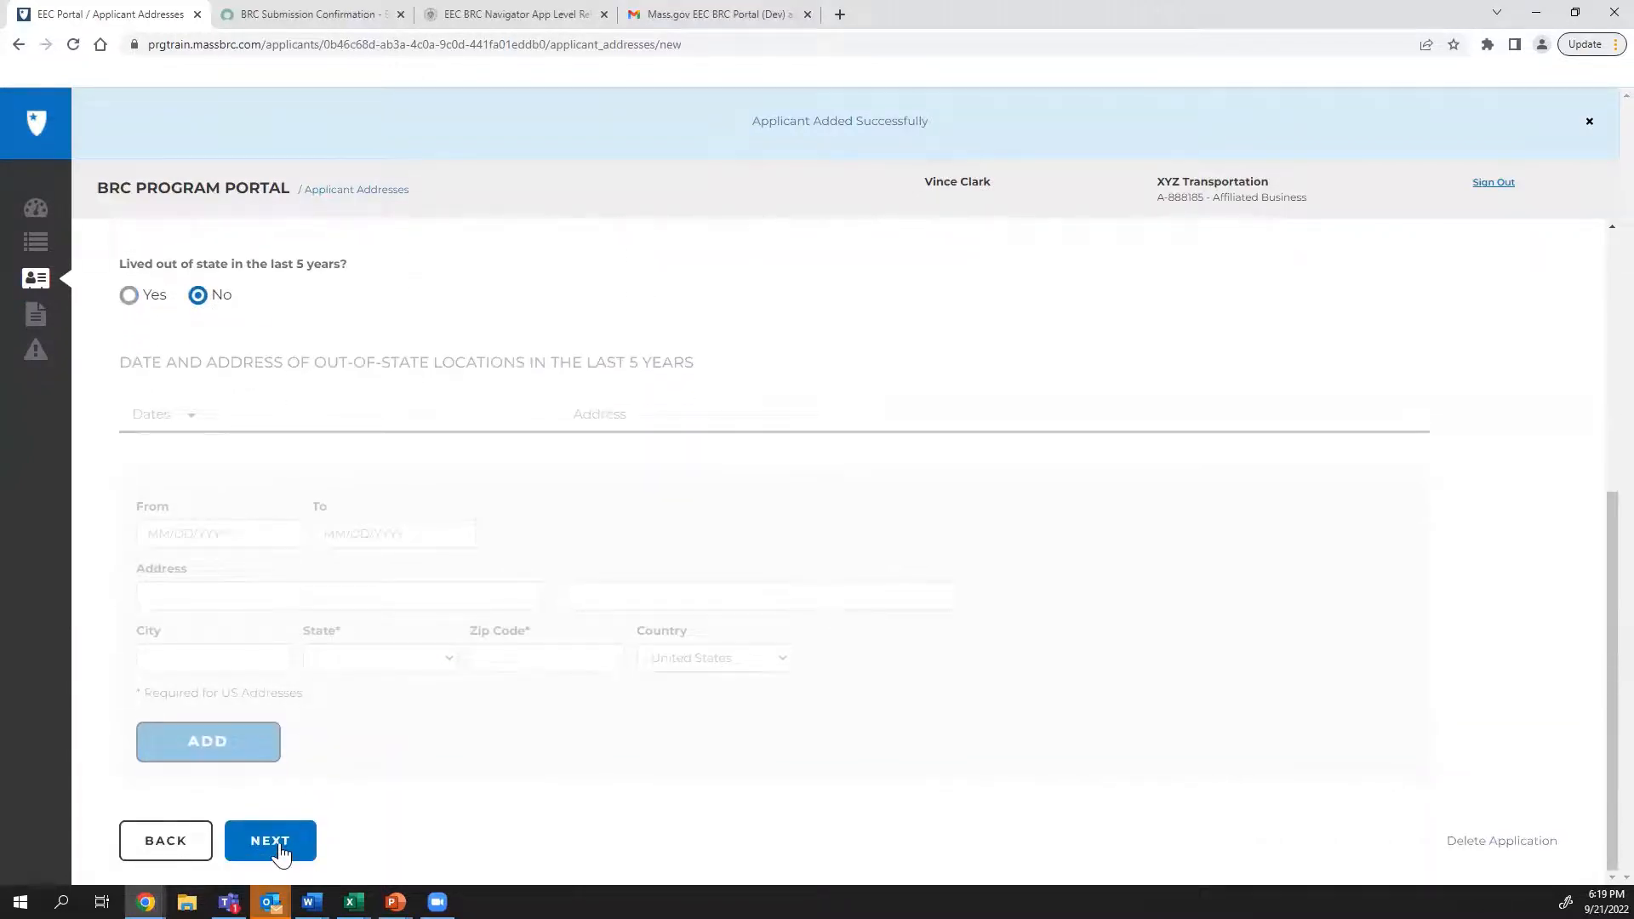
pyautogui.click(280, 849)
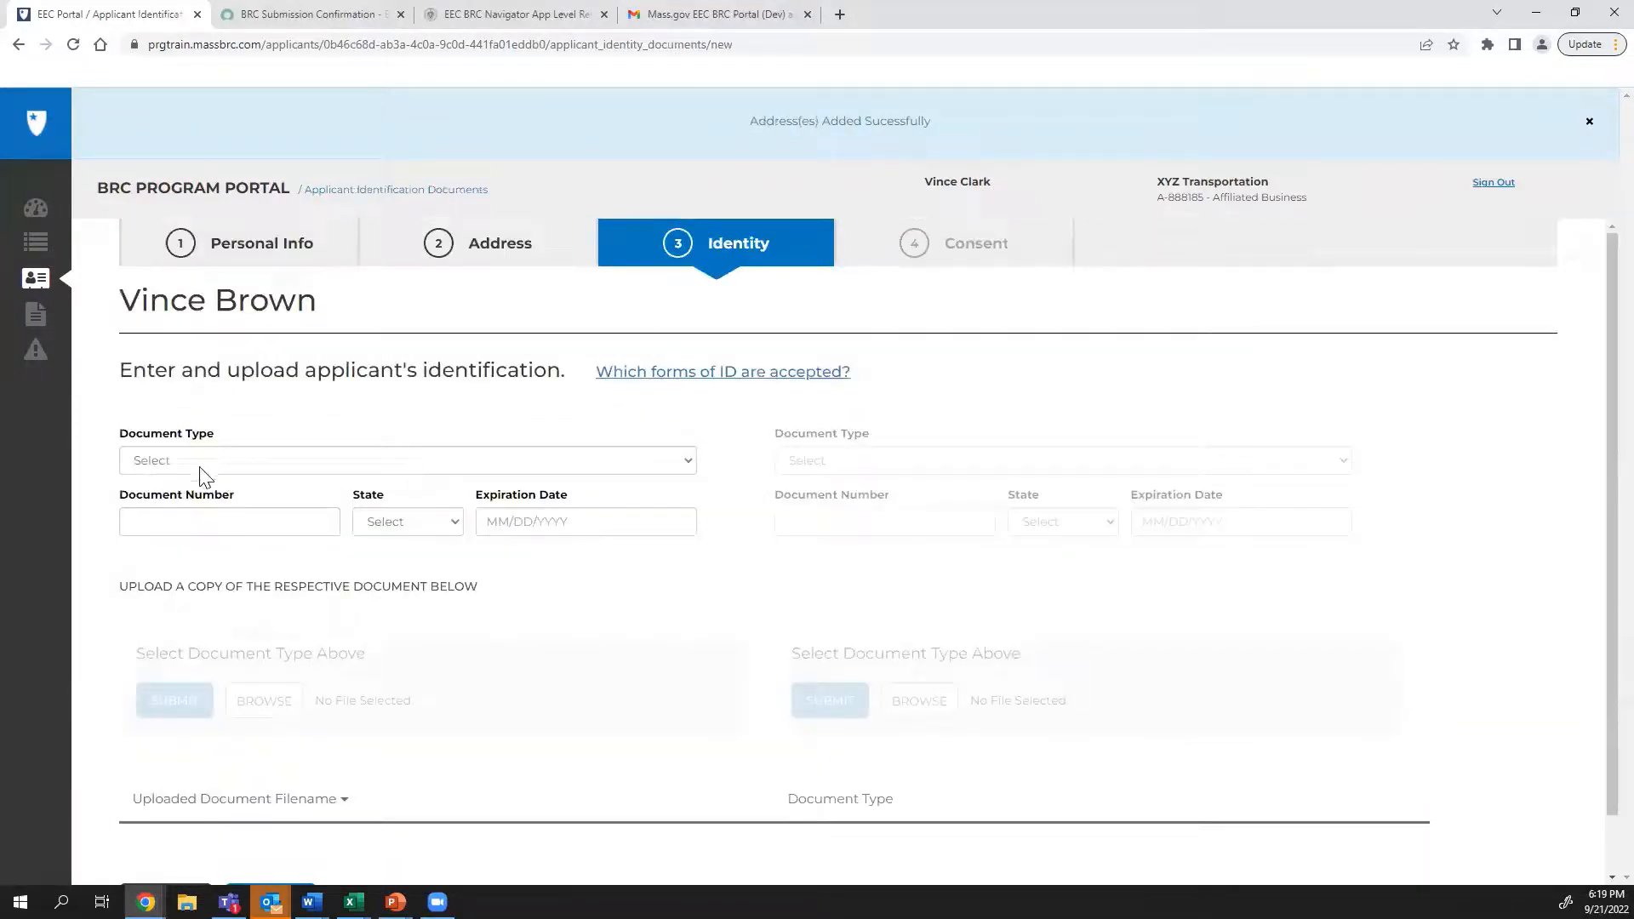
# Record a Massachusetts Drivers License expiring 01/01/2027 as the identity document, with its file
pyautogui.click(319, 461)
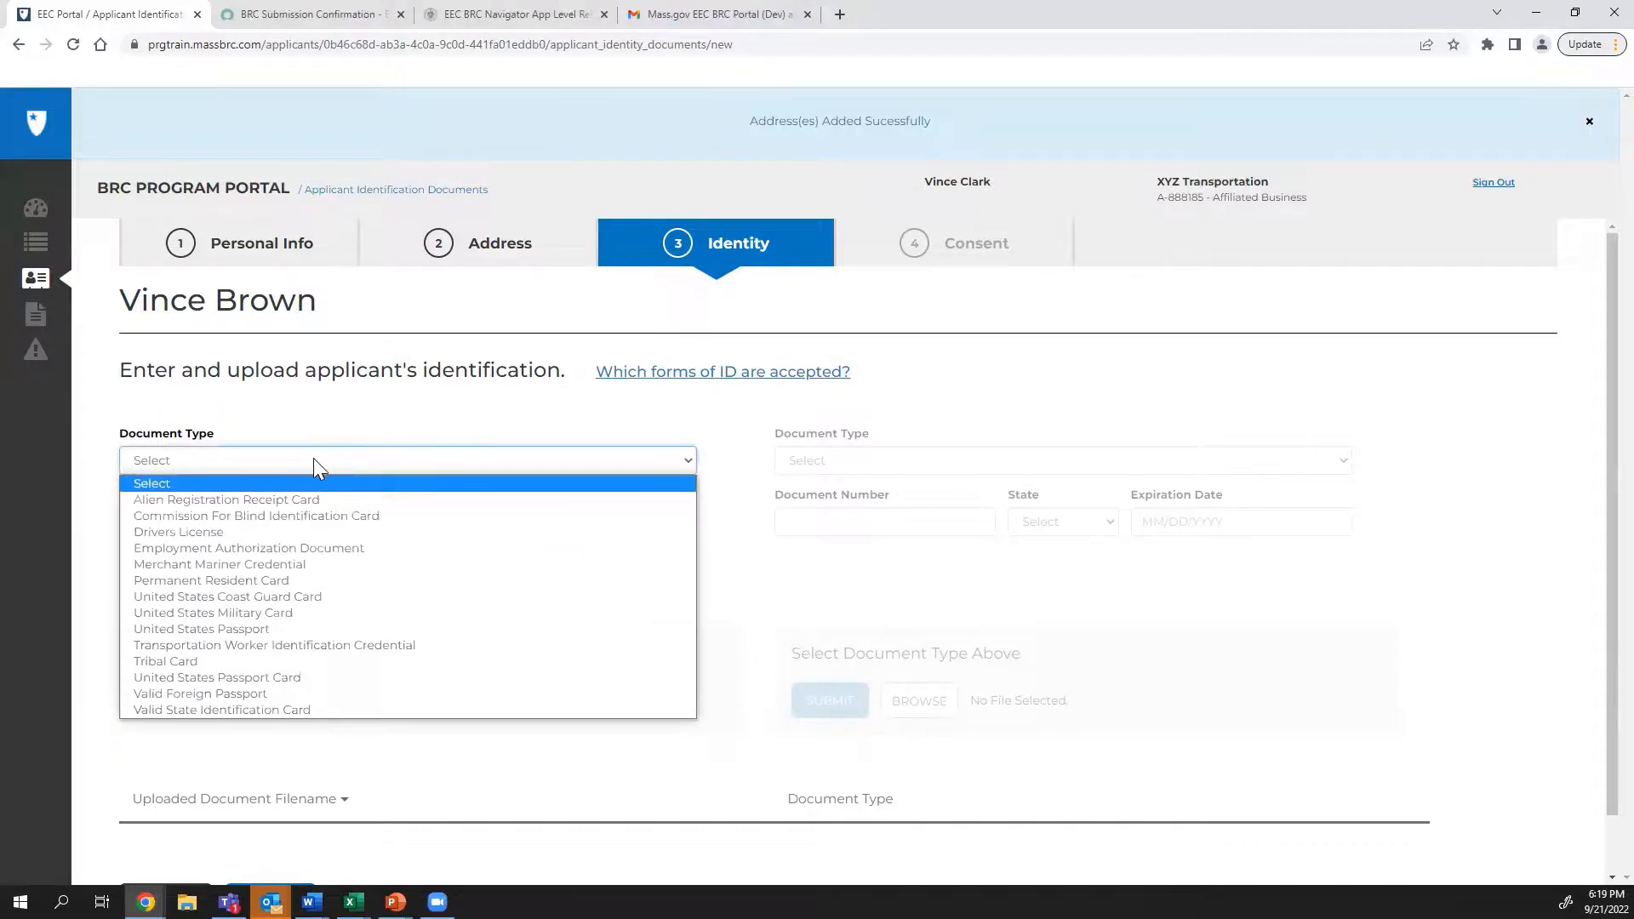
pyautogui.click(307, 531)
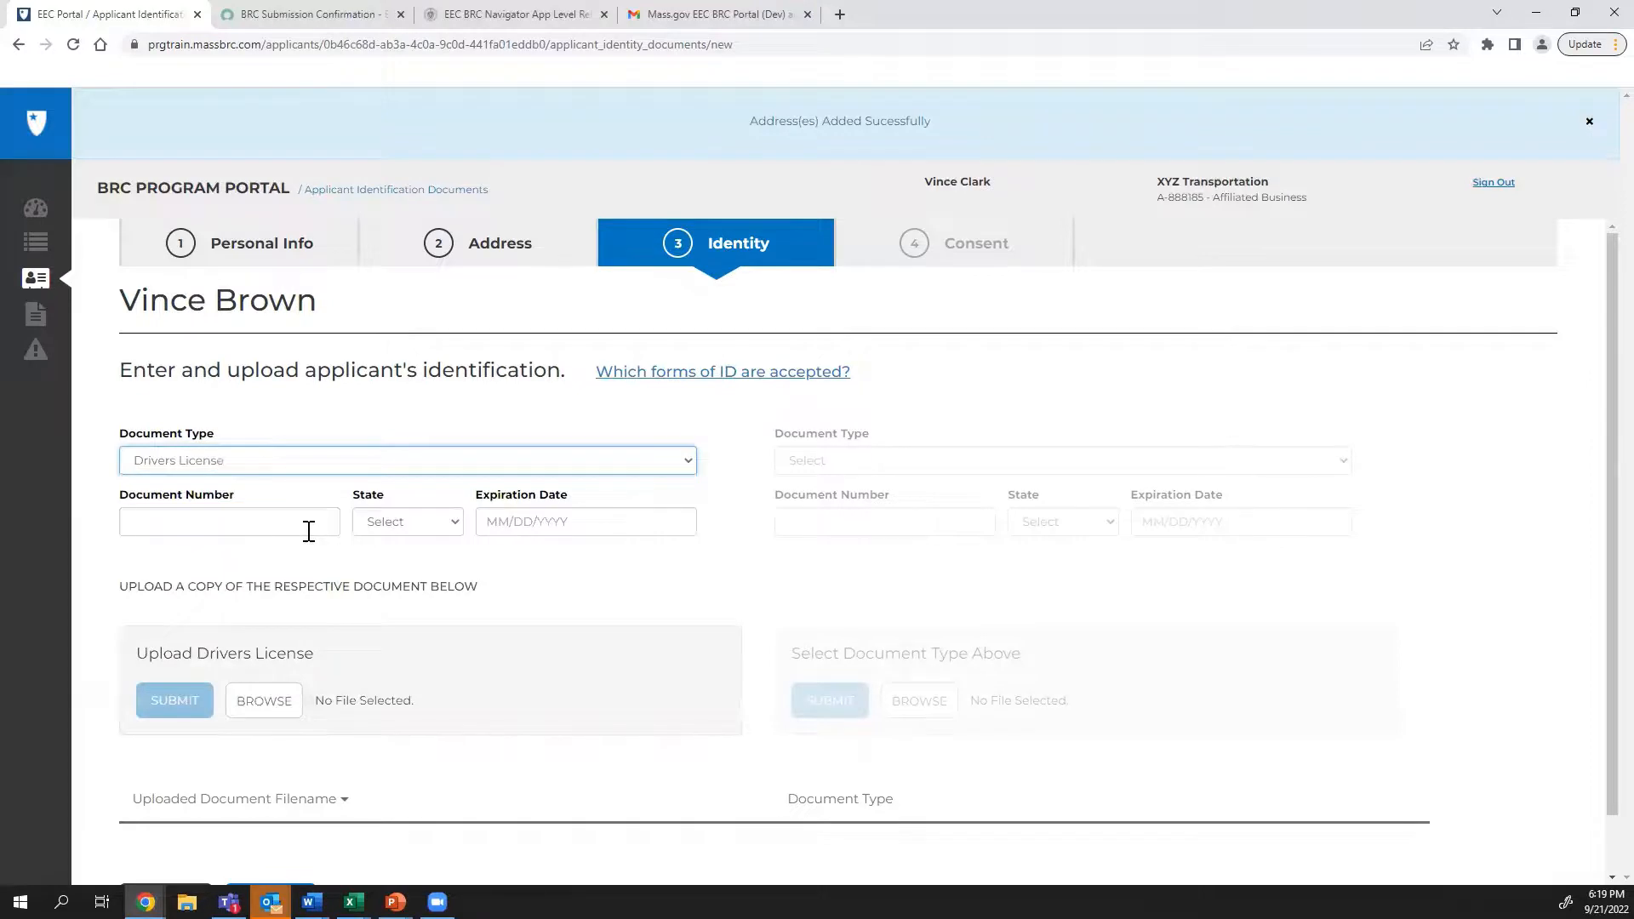
pyautogui.click(308, 529)
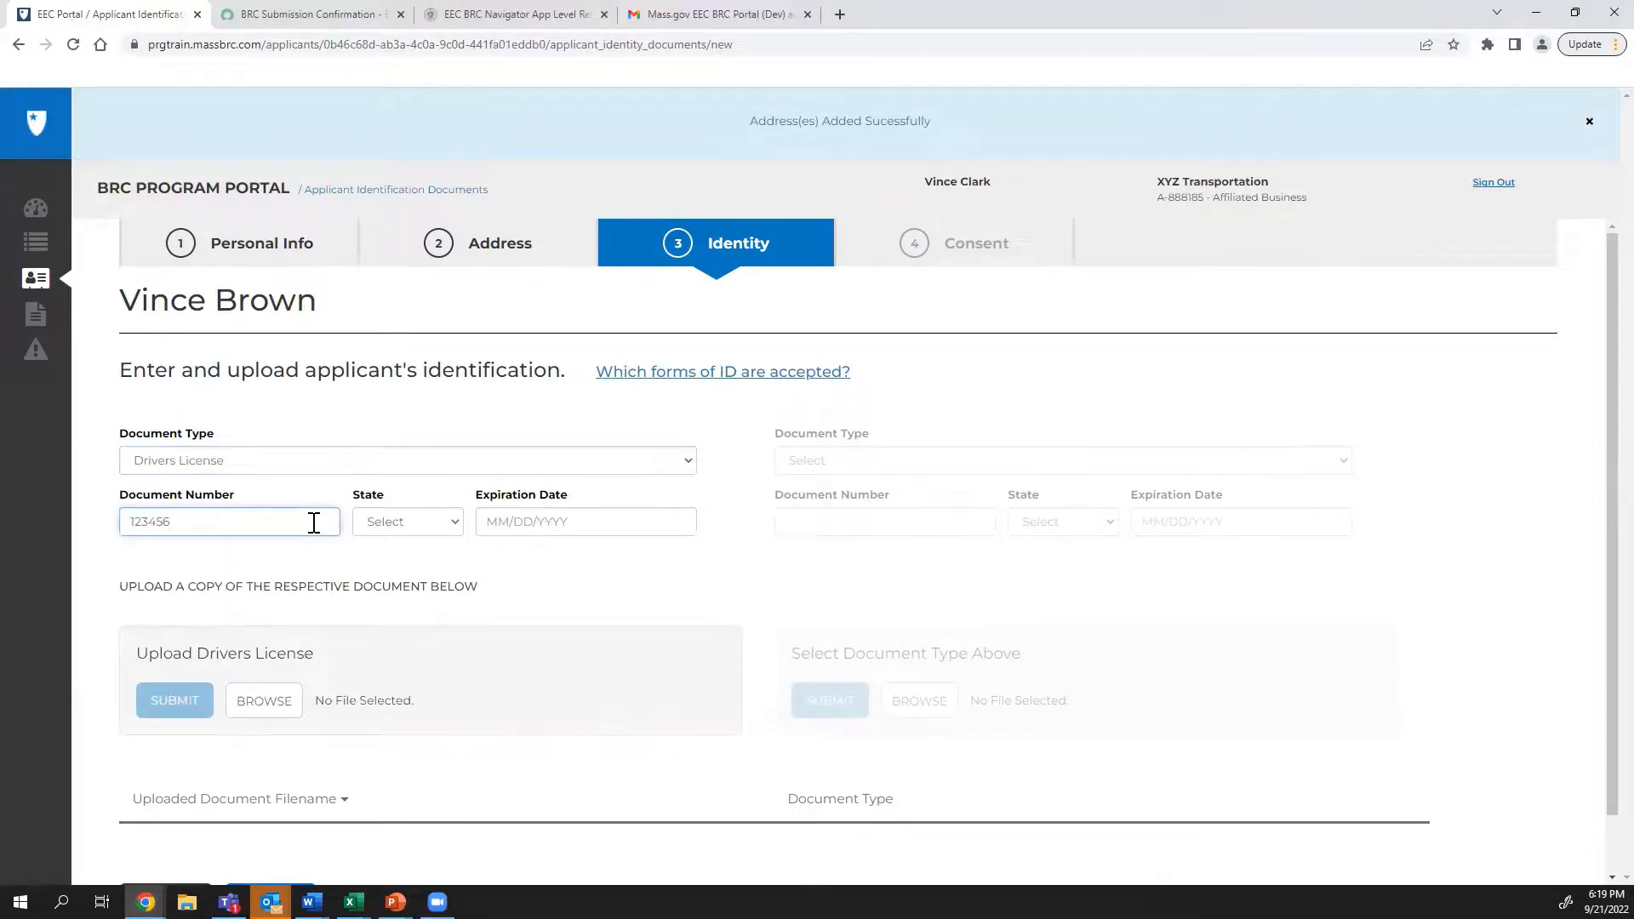
pyautogui.click(270, 706)
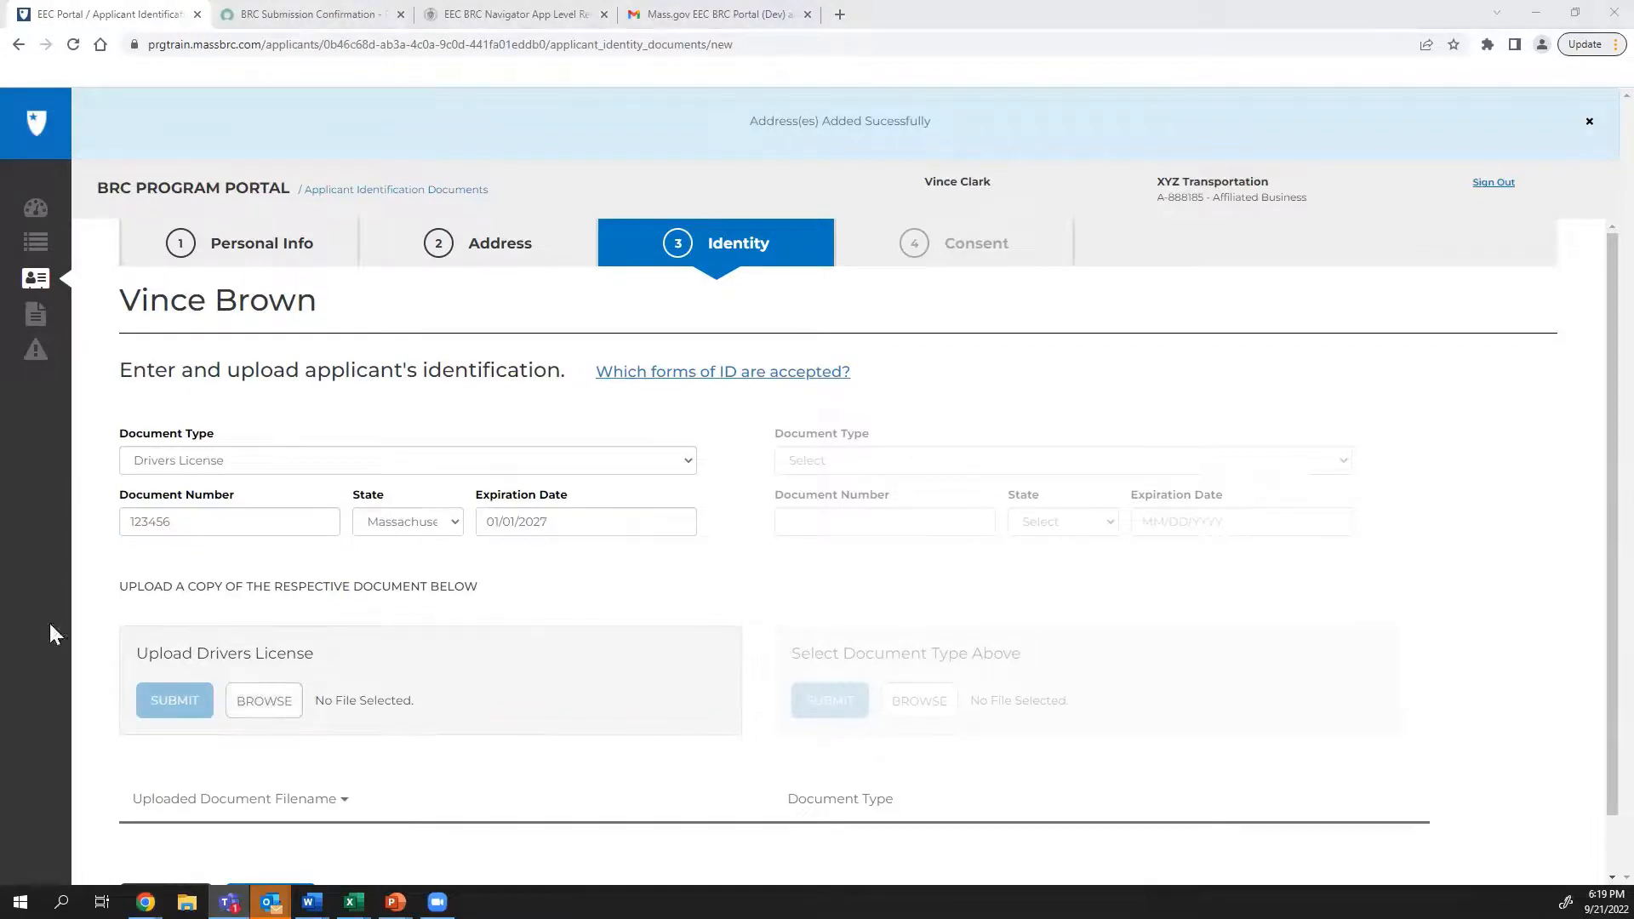
pyautogui.click(286, 713)
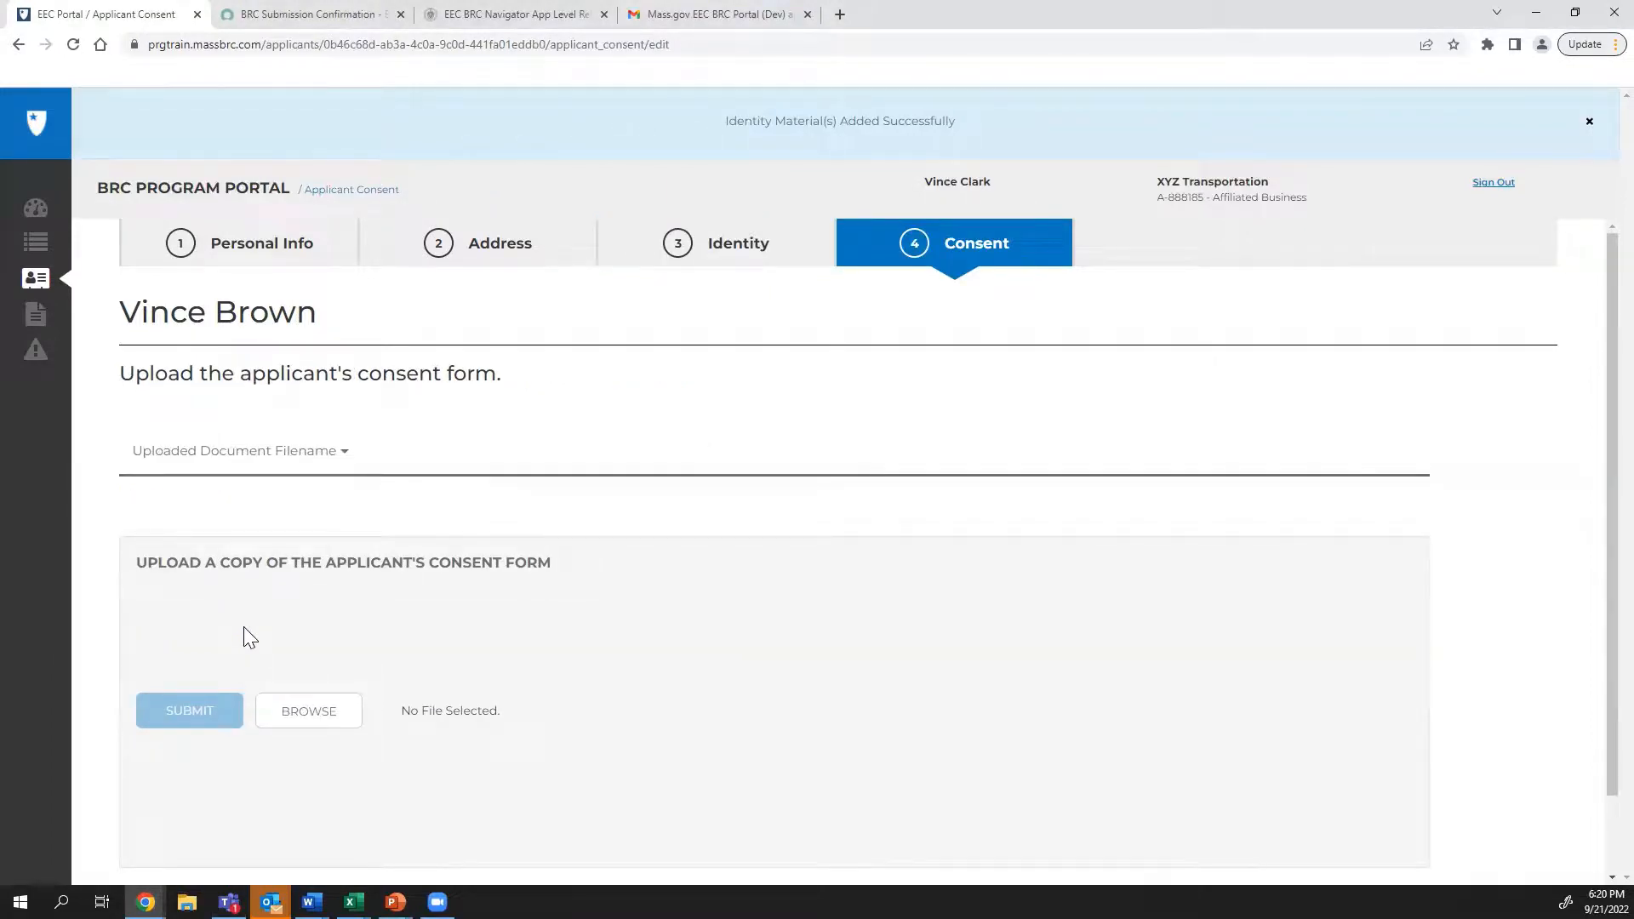
# Upload Consent Form.docx as the consent form and submit the application
pyautogui.click(308, 712)
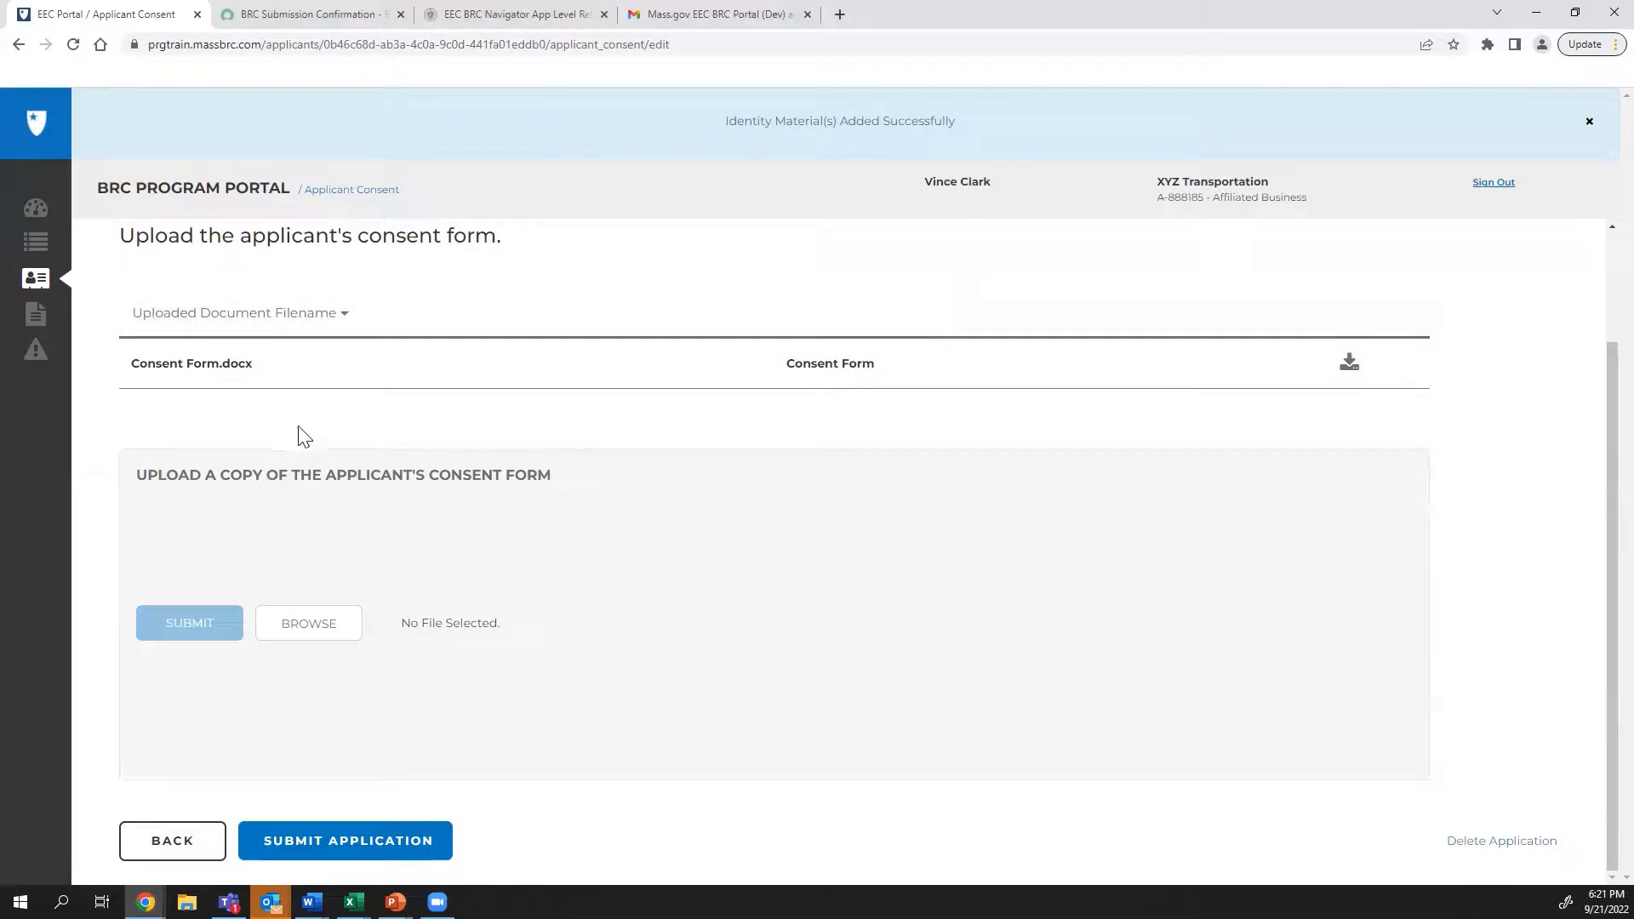
pyautogui.click(285, 859)
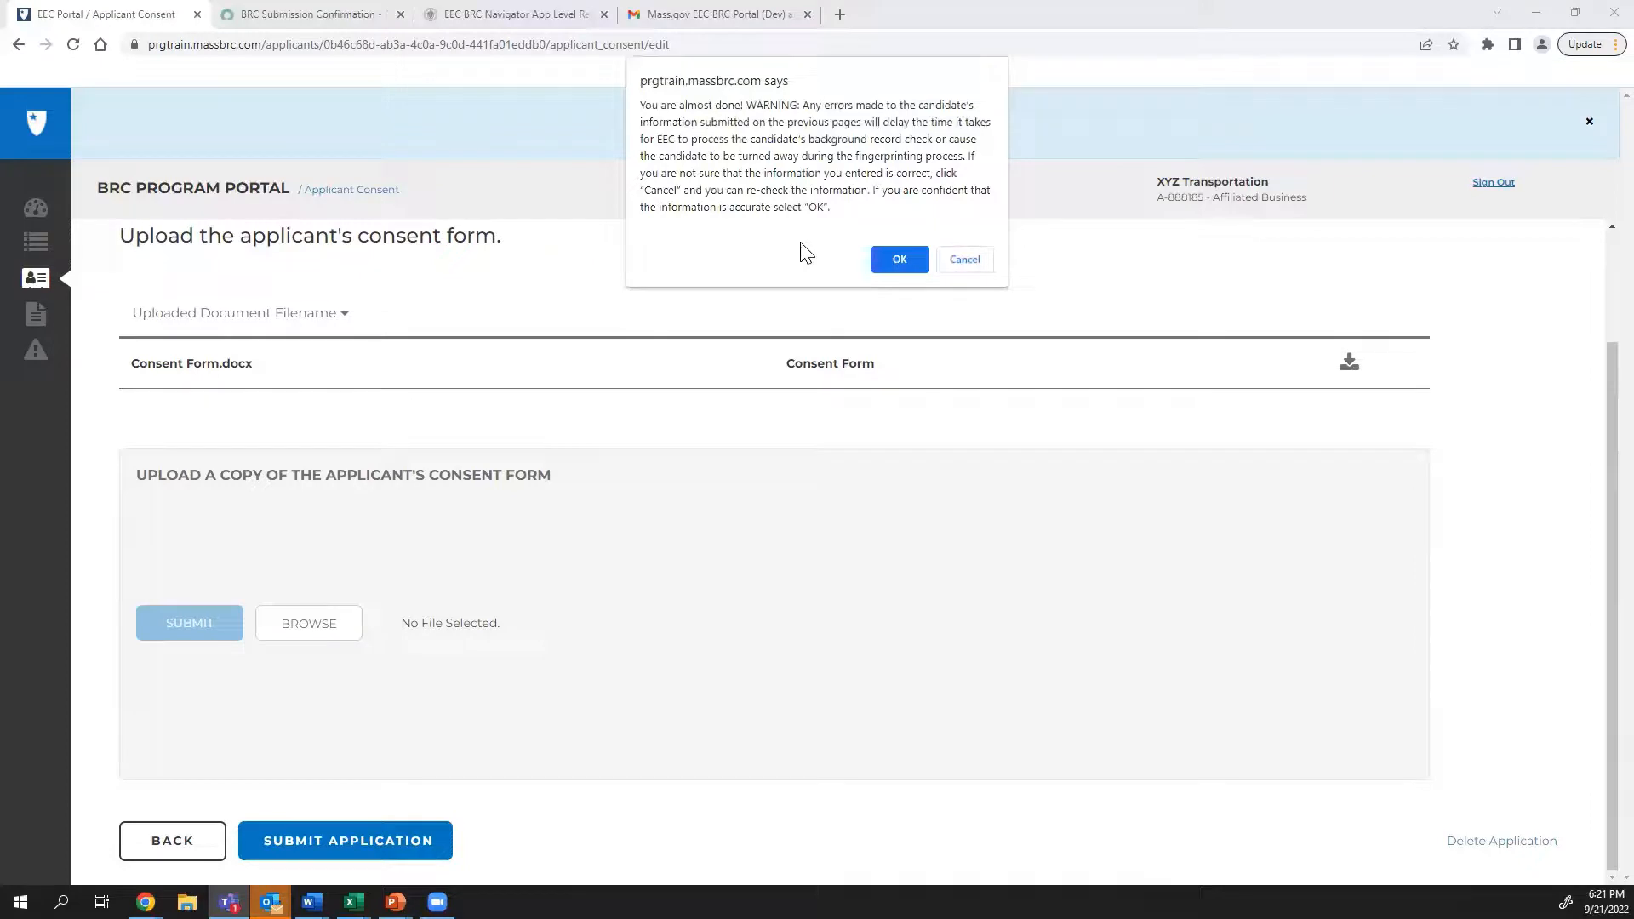
# Confirm the accuracy warning to finalize the submission
pyautogui.click(898, 262)
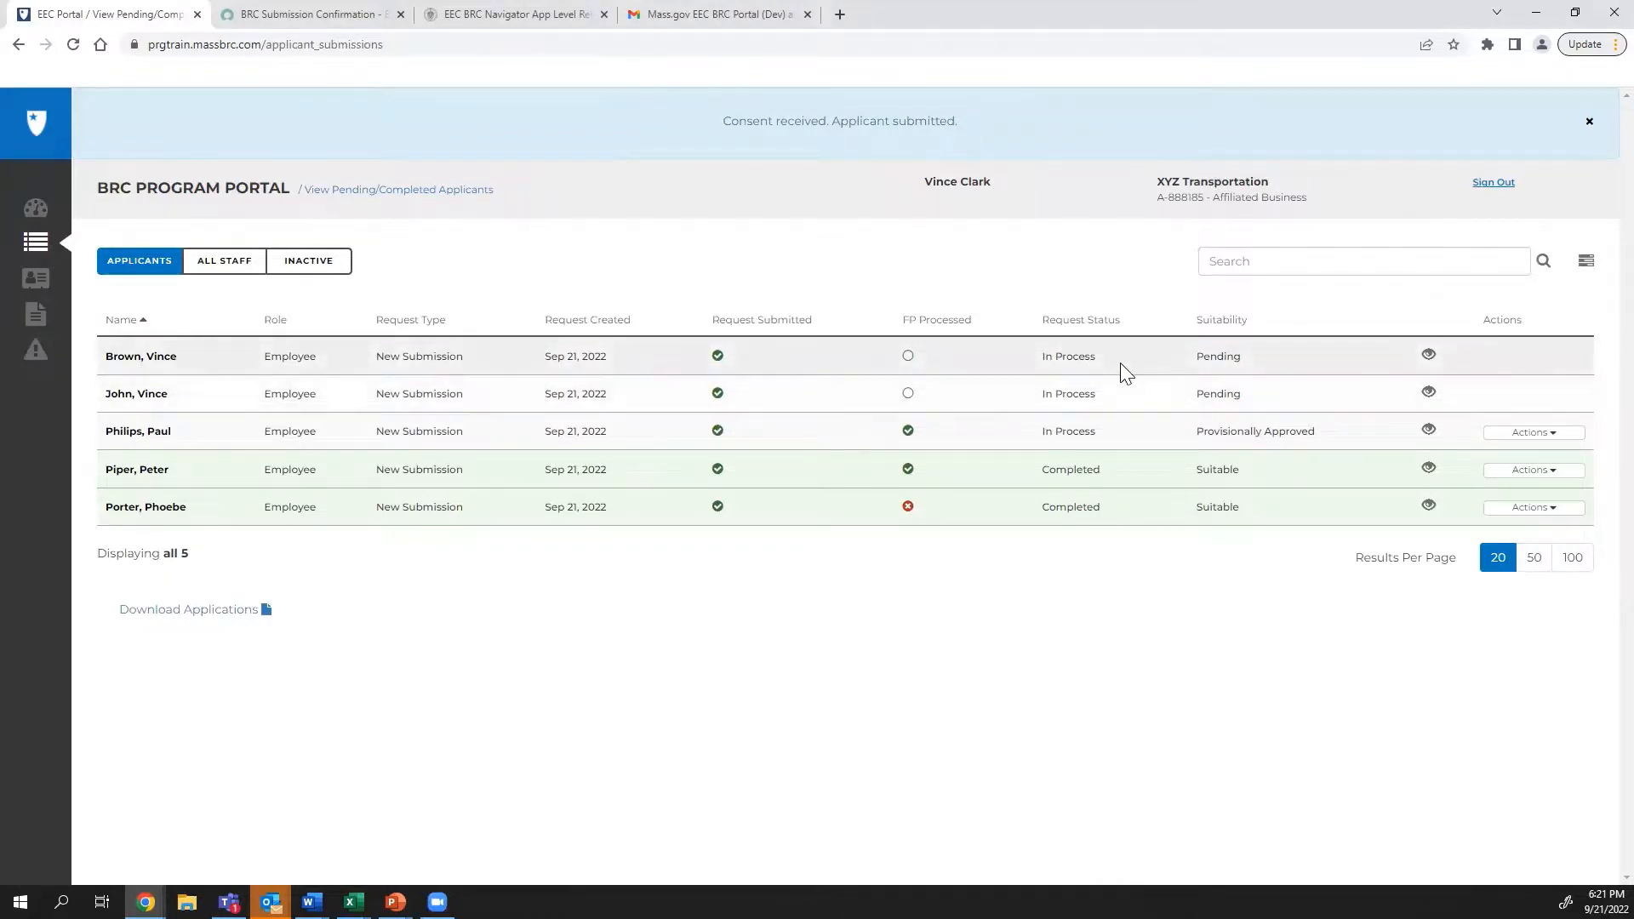
pyautogui.click(141, 358)
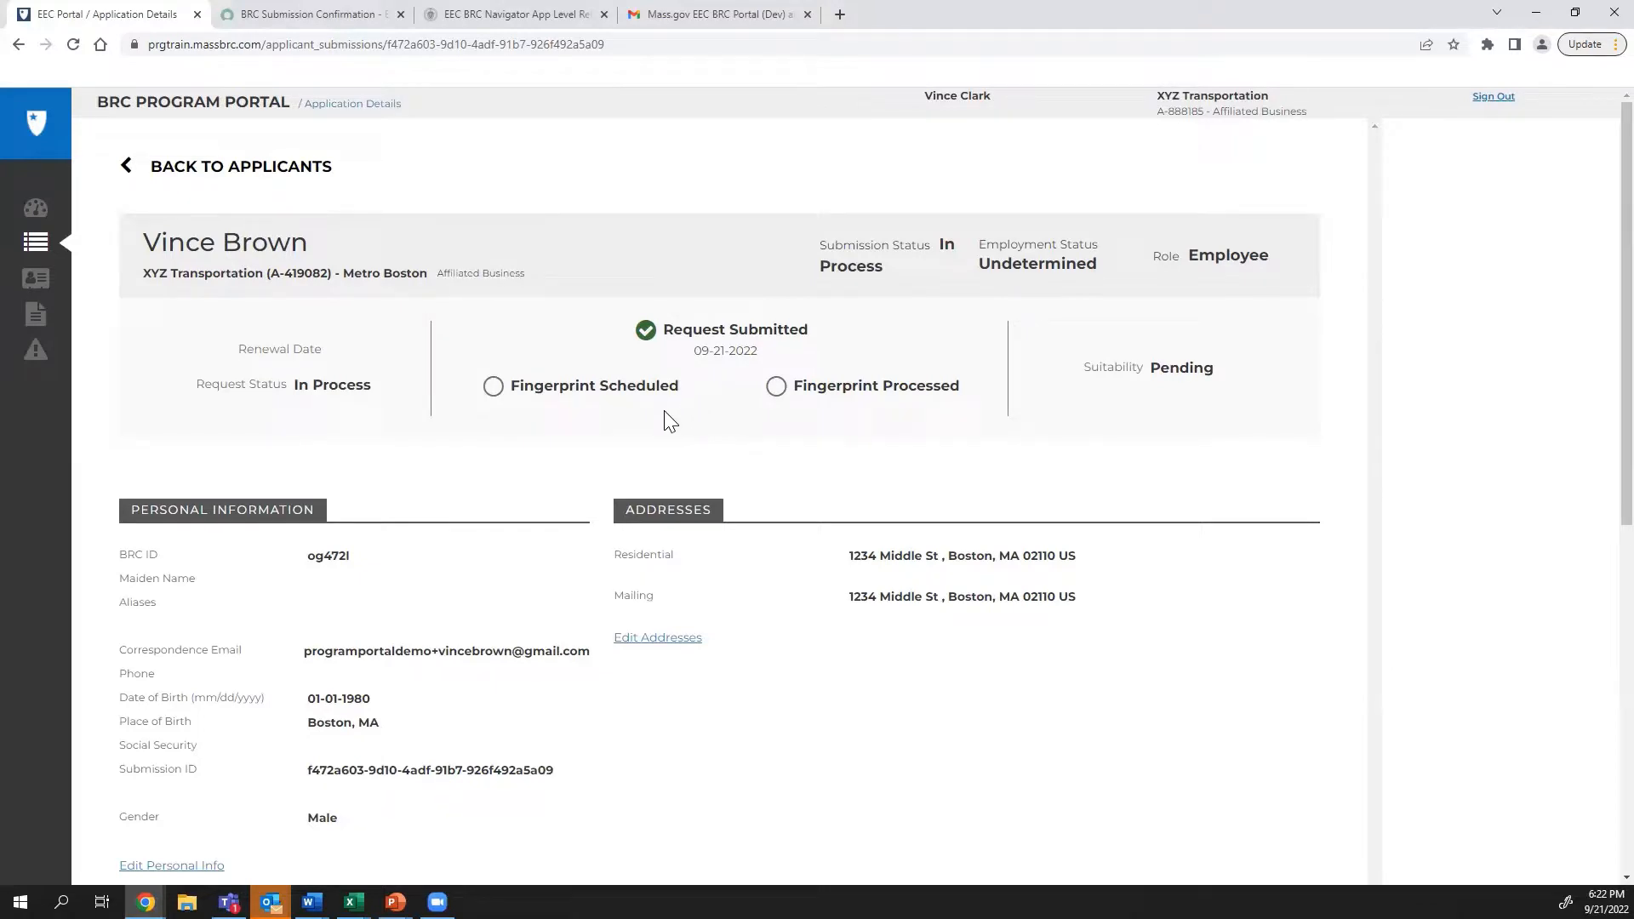
pyautogui.scroll(-6, 668, 424)
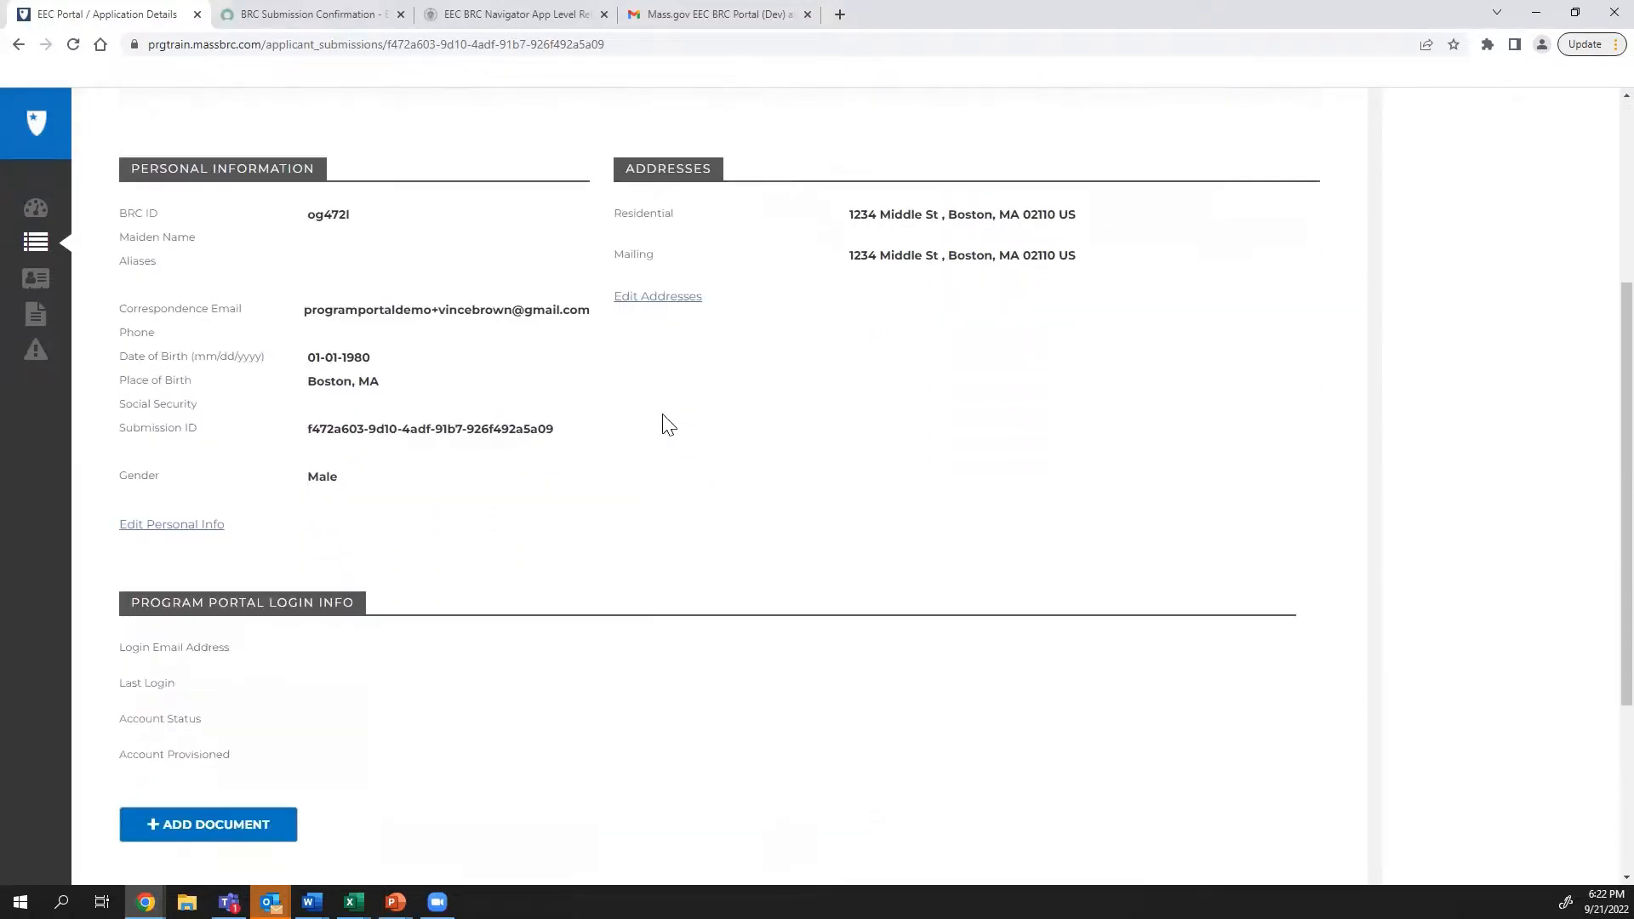
pyautogui.scroll(-2, 668, 423)
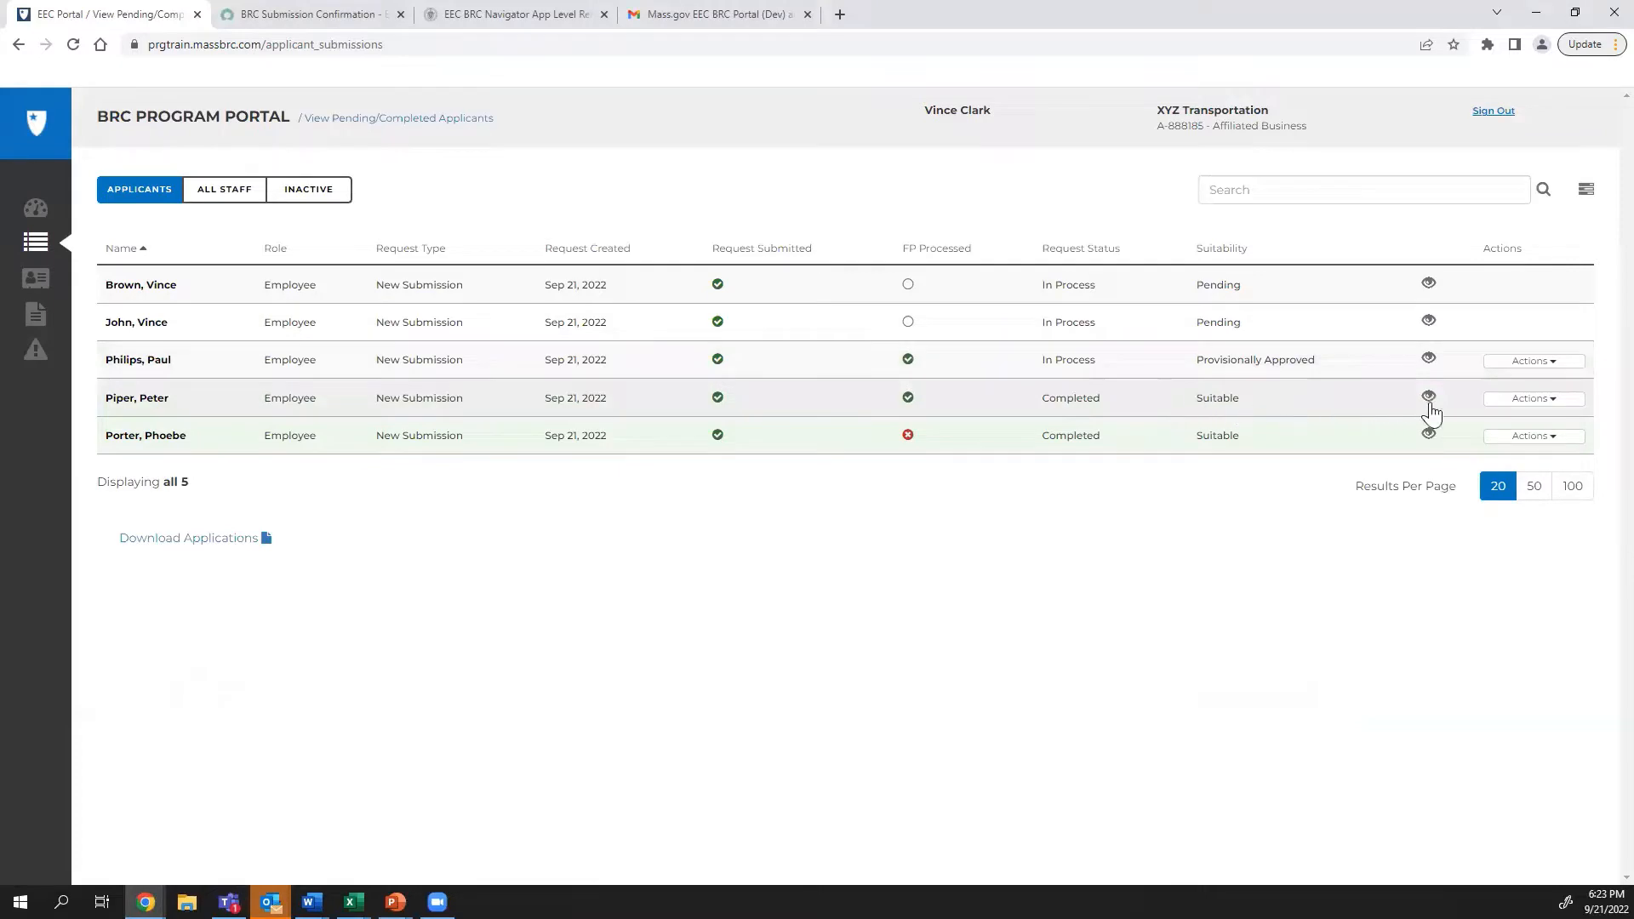
# End the completed applicant's employment via Actions, then view the All Staff roster
pyautogui.click(1531, 405)
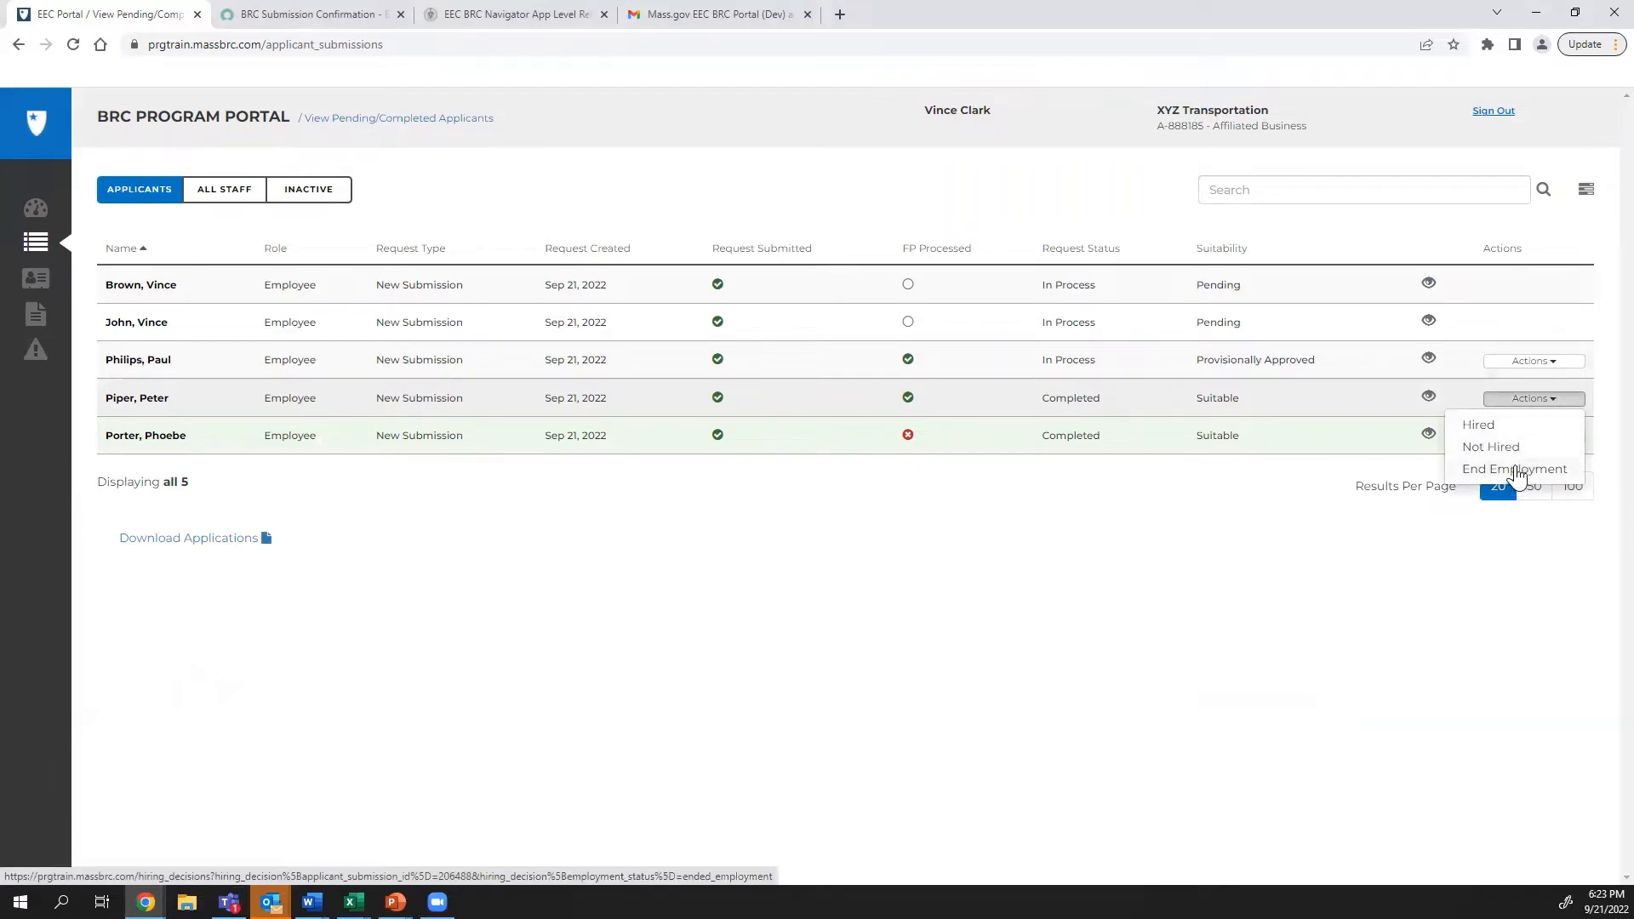
pyautogui.click(1487, 429)
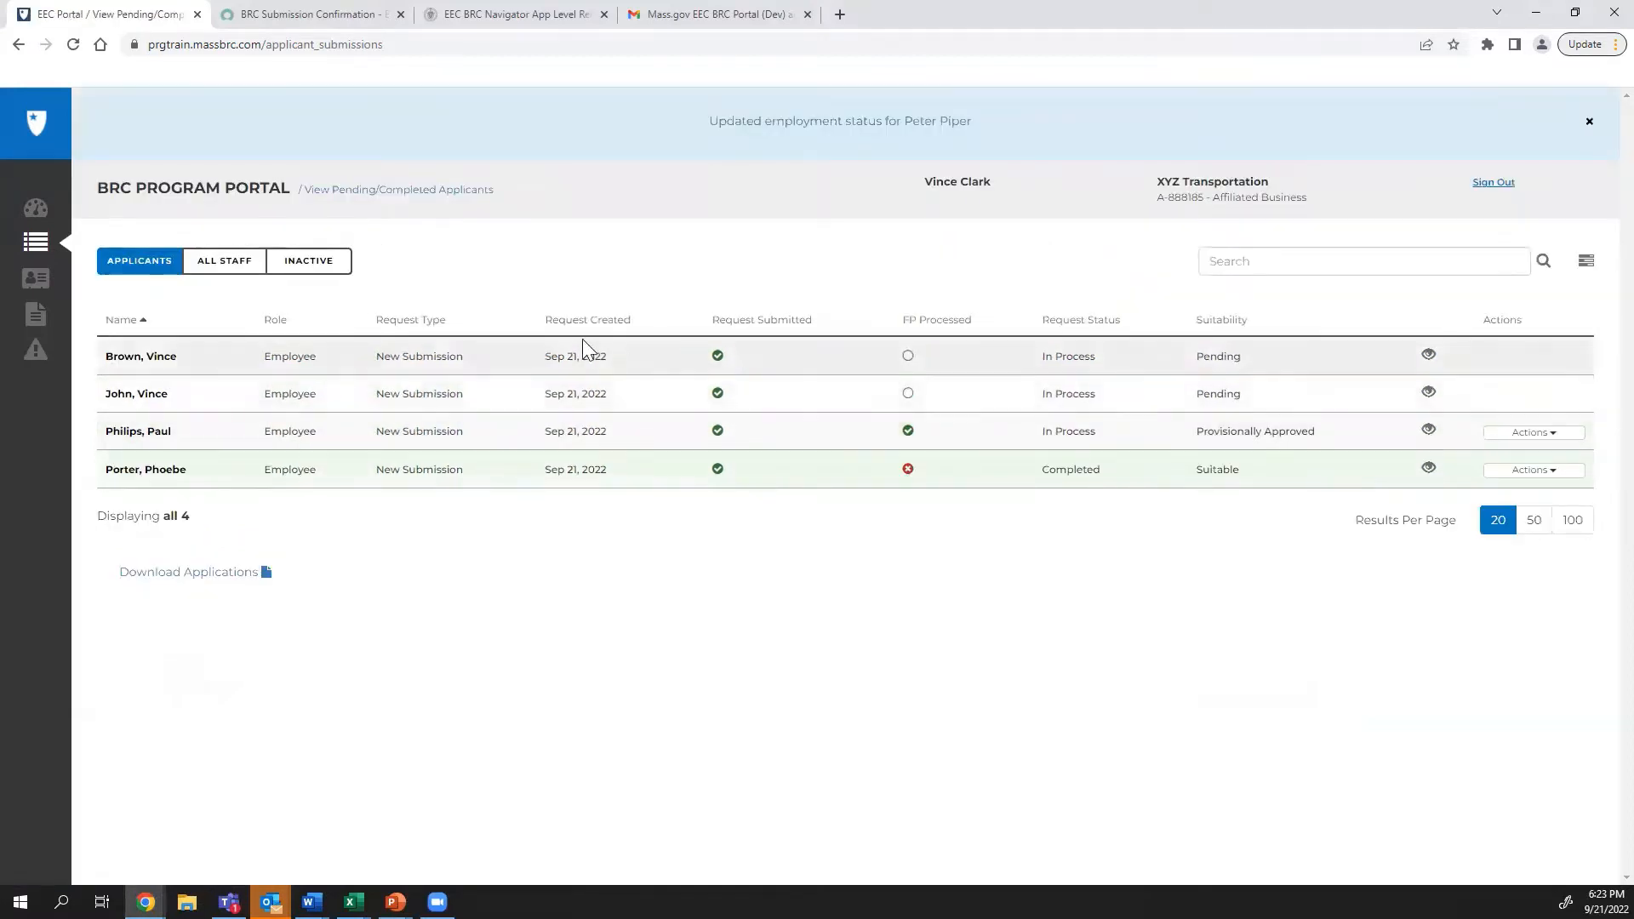
pyautogui.click(228, 264)
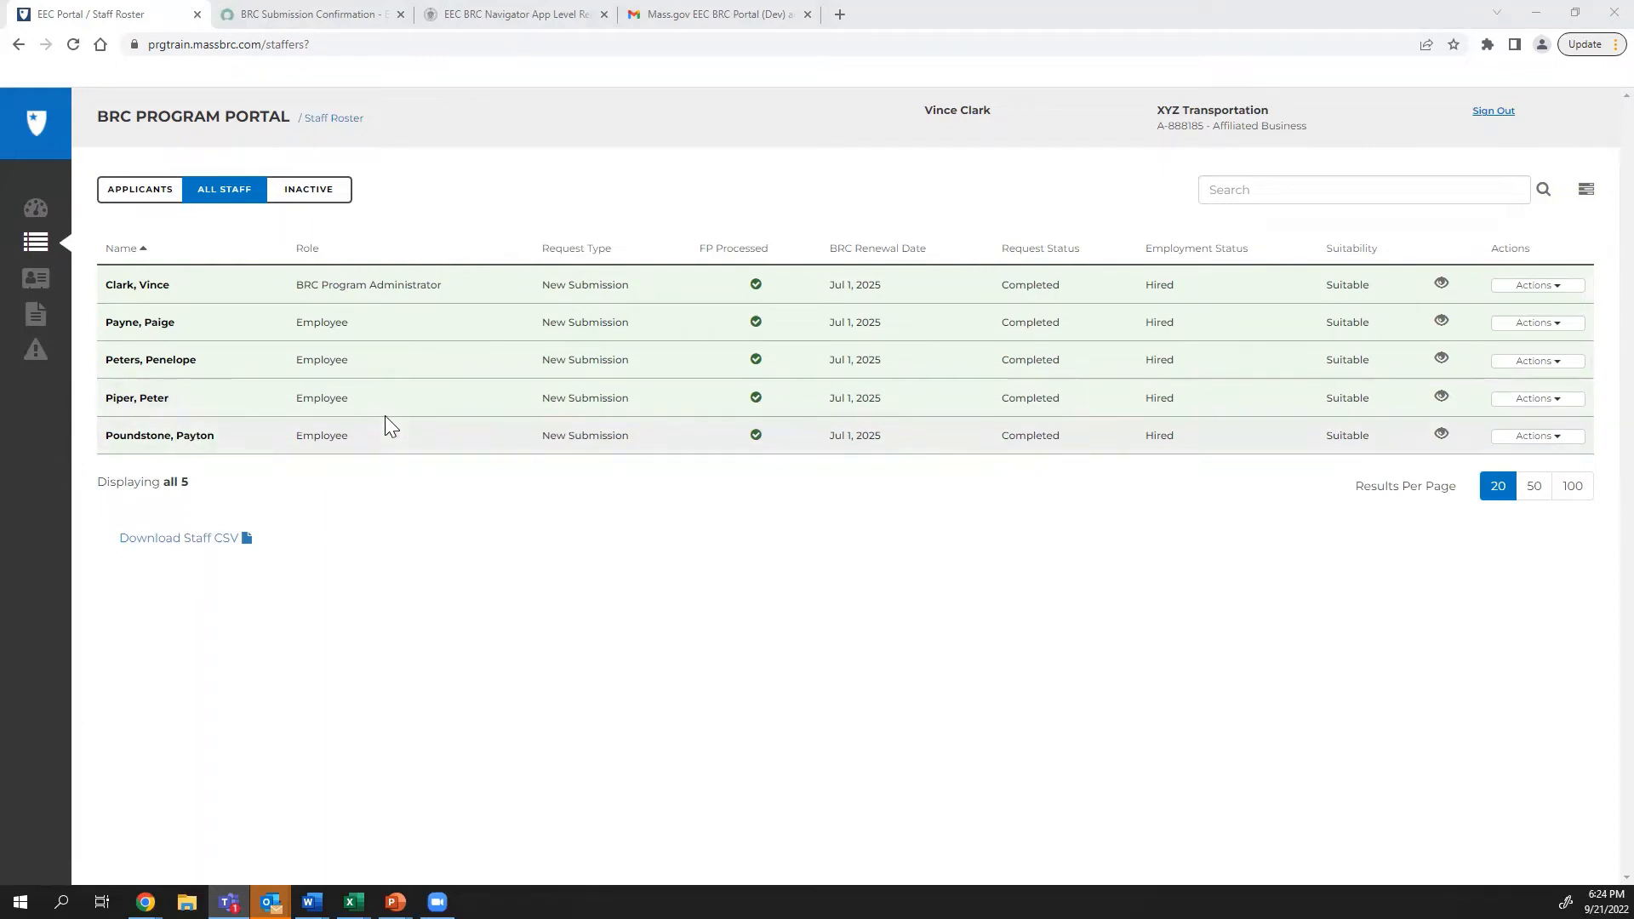
# Search the applicants list by the applicant's first name and open their Application Details
pyautogui.click(142, 194)
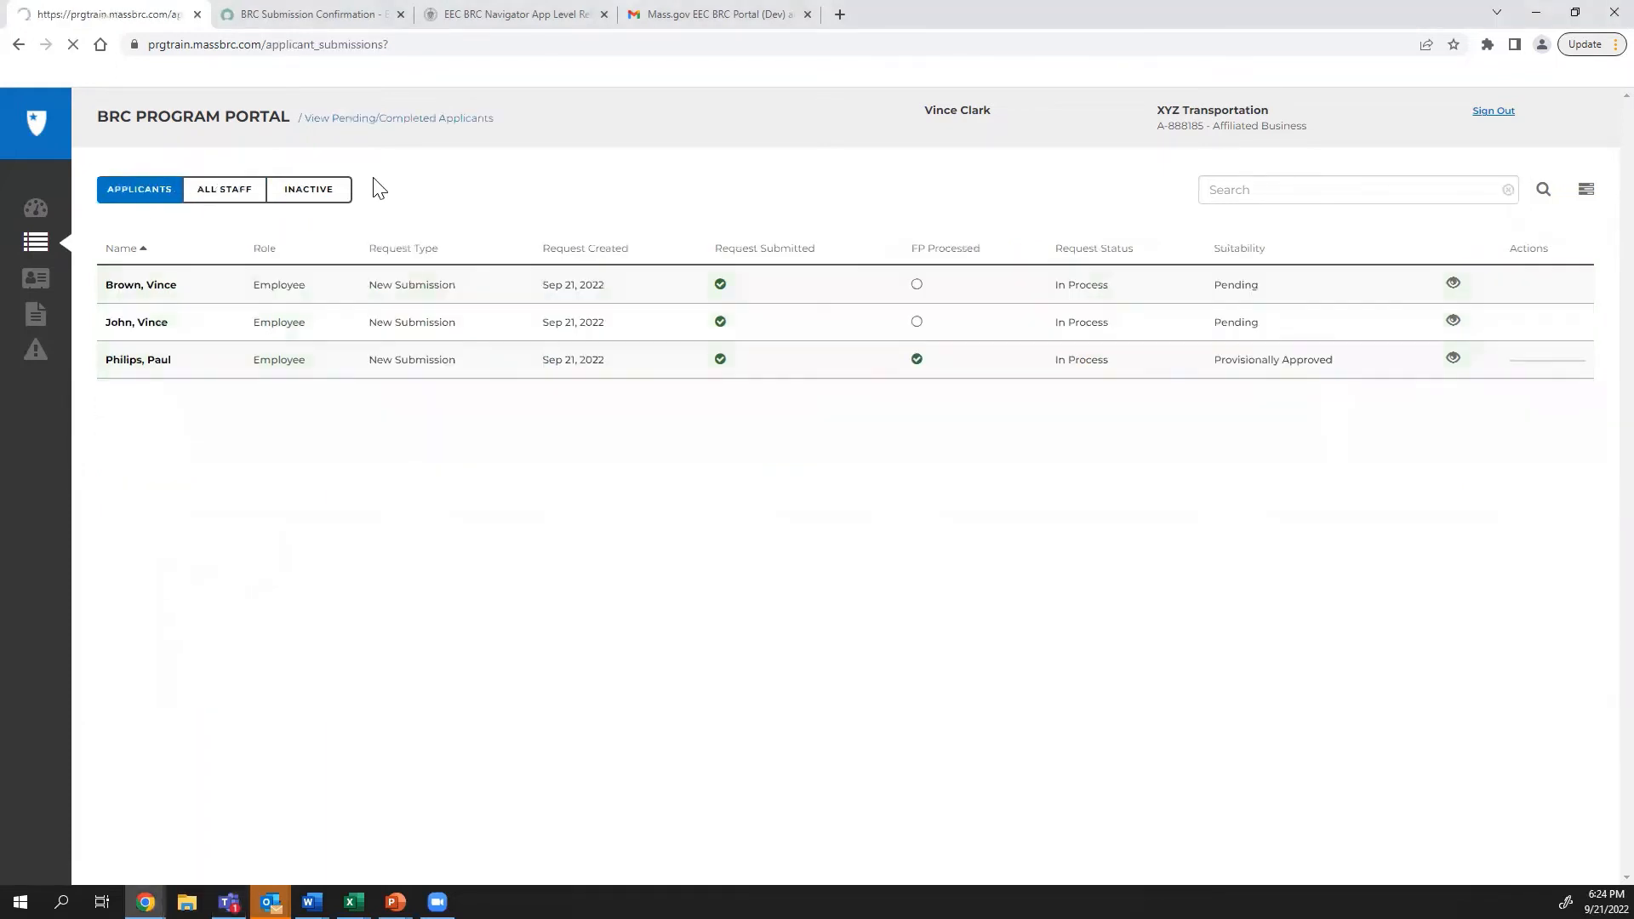
pyautogui.click(1447, 201)
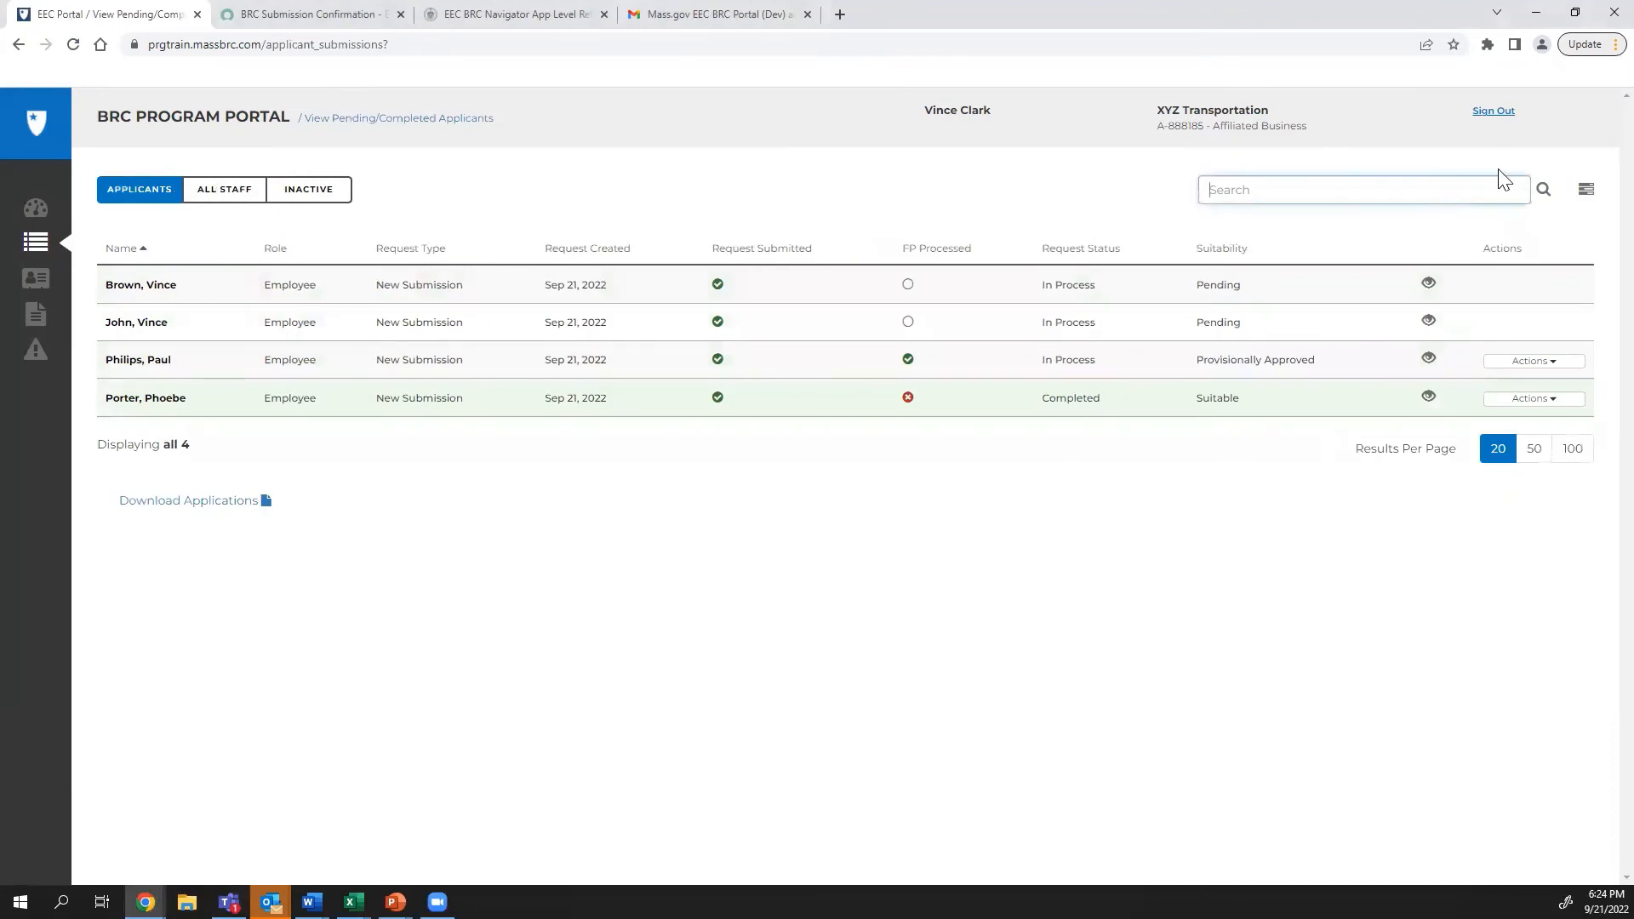
pyautogui.write('vince')
pyautogui.press('Return')
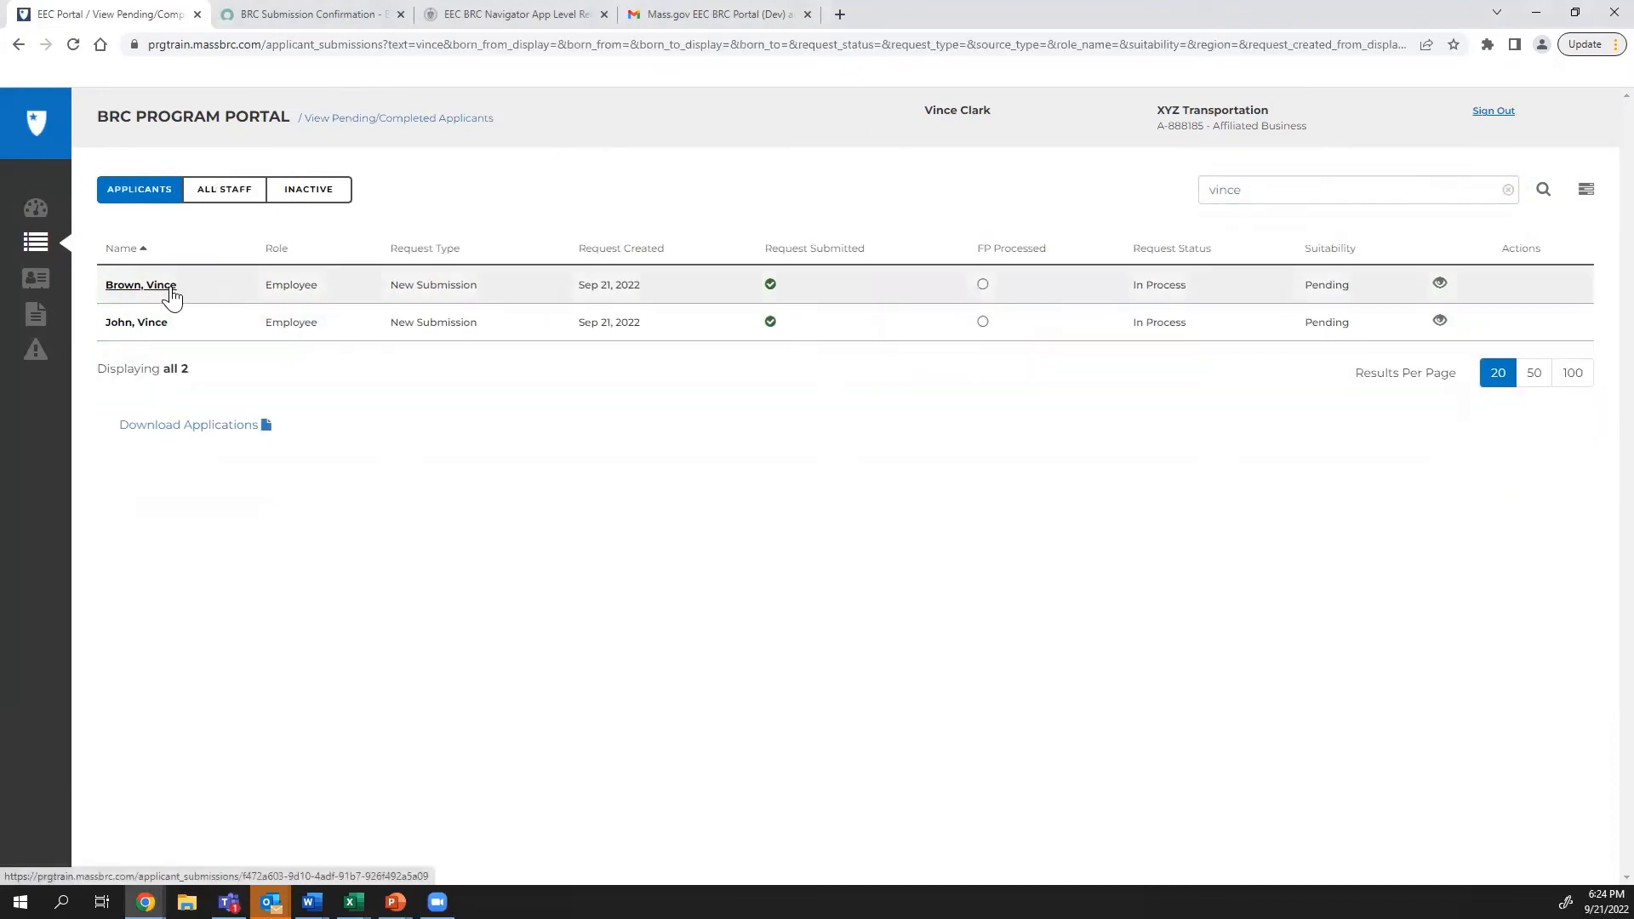
pyautogui.click(140, 285)
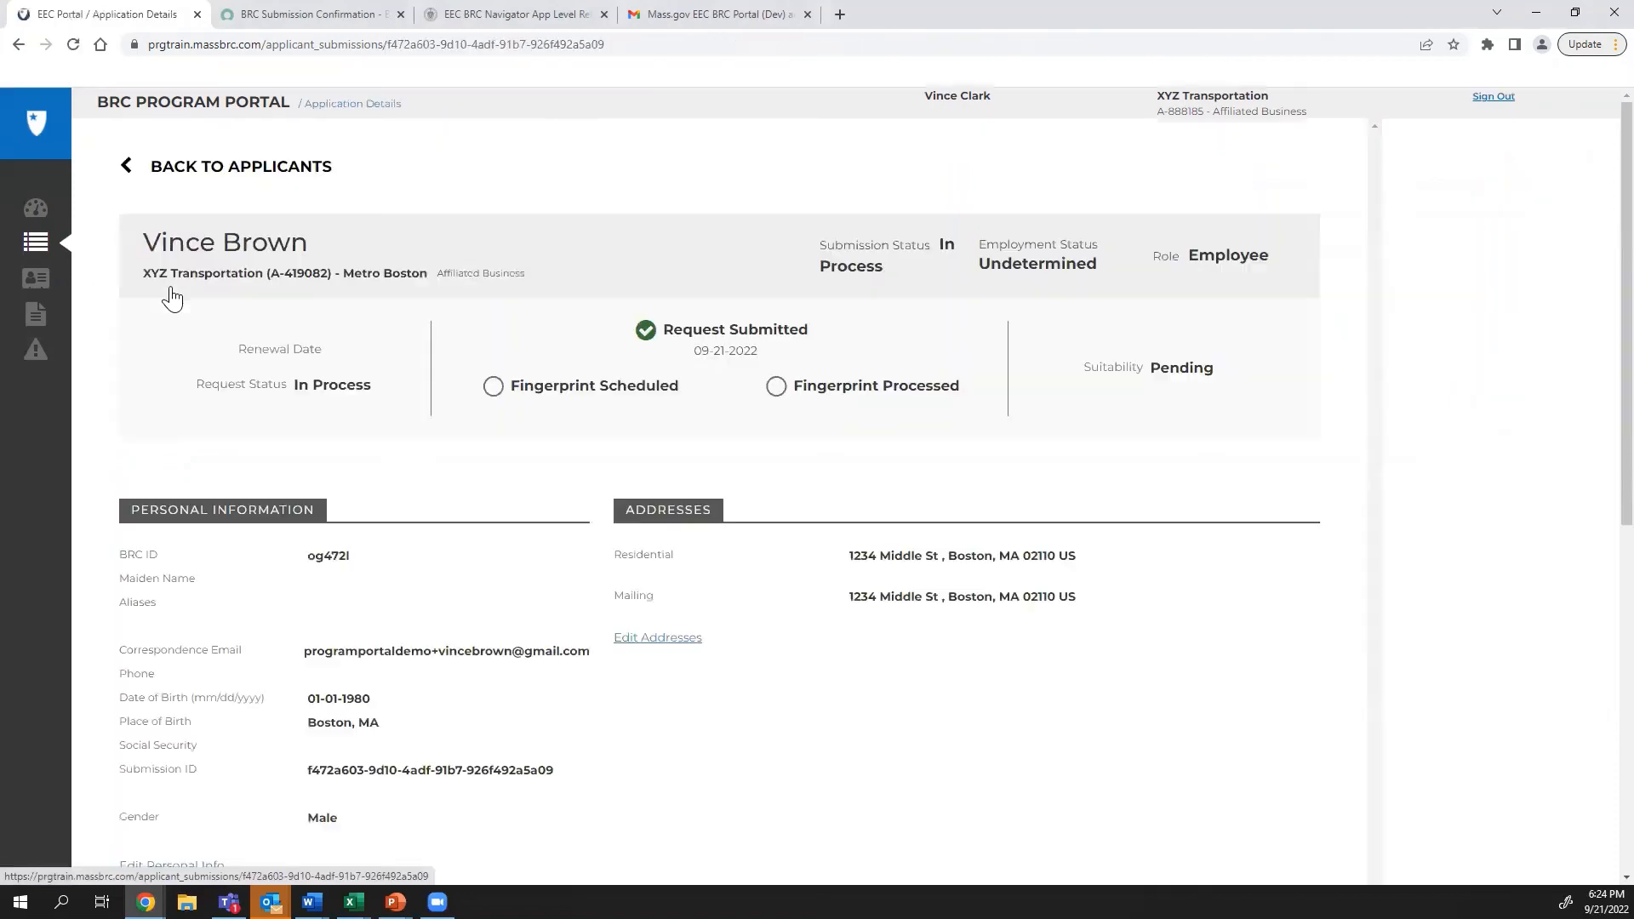